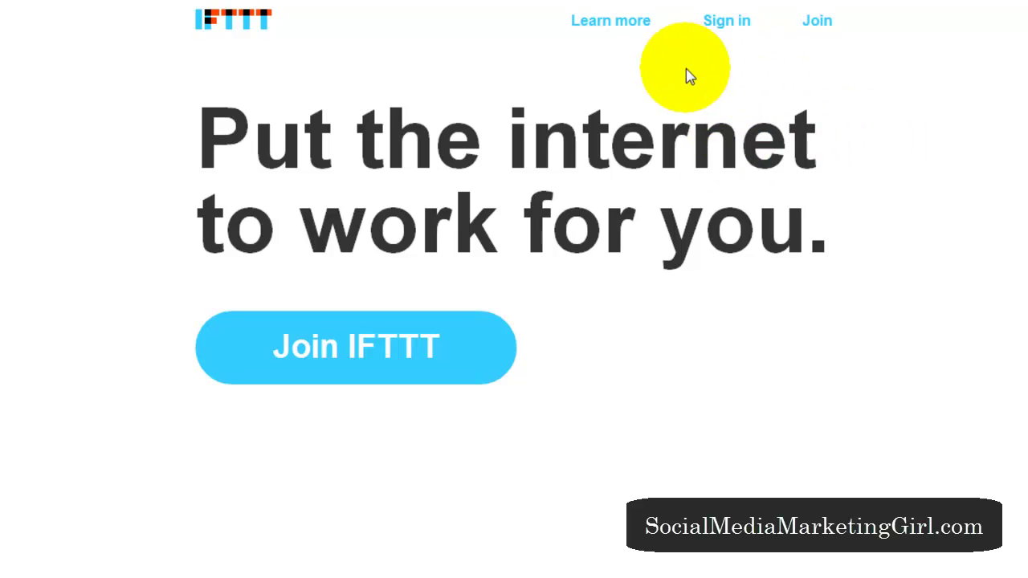
# Step: Open IFTTT's About page explaining recipes as a 'this' trigger followed by a 'that' action
pyautogui.click(629, 32)
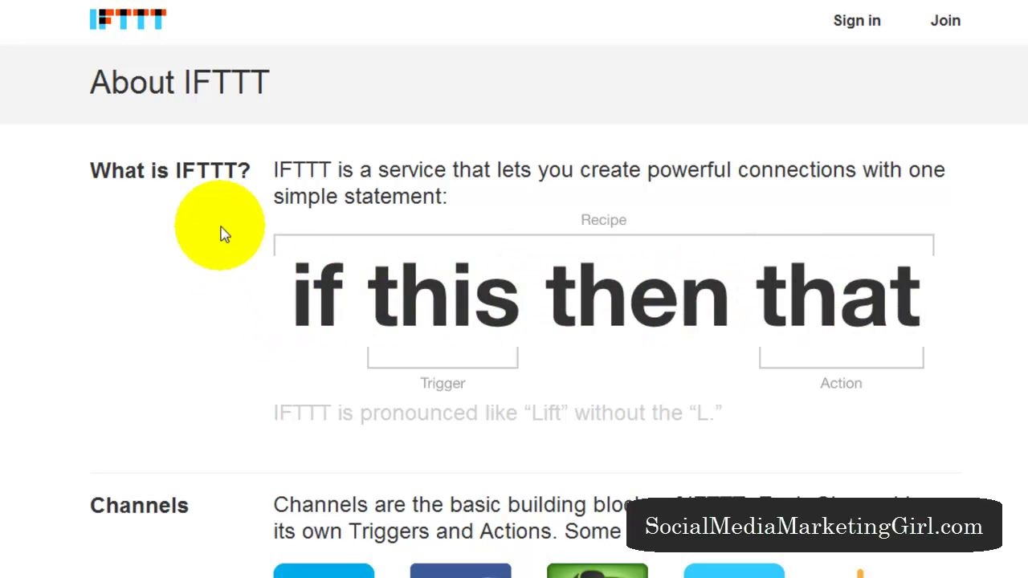
pyautogui.click(999, 178)
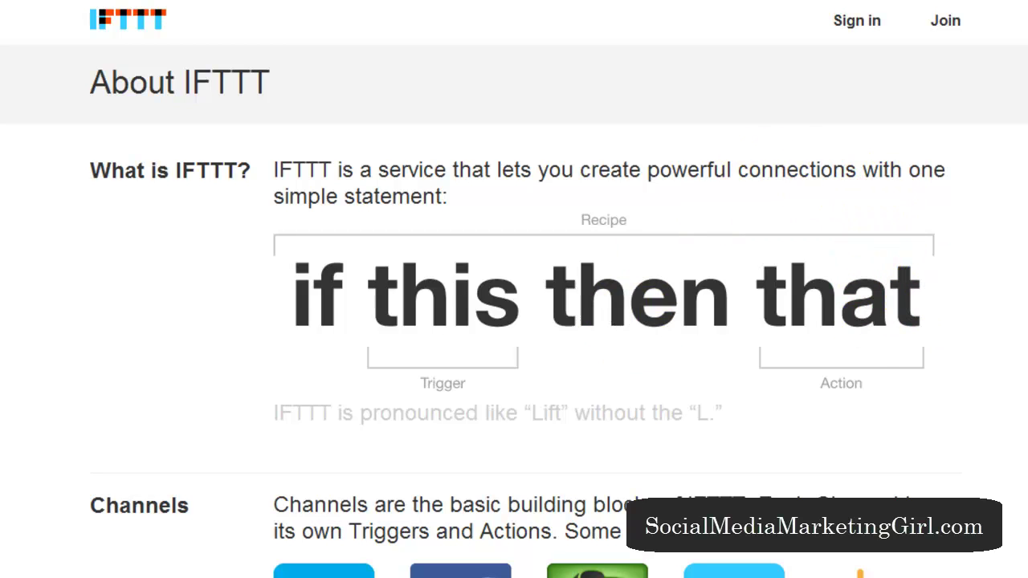
# Step: Scroll through the About page's explanation of recipes and Channels
pyautogui.scroll(-3, 514, 290)
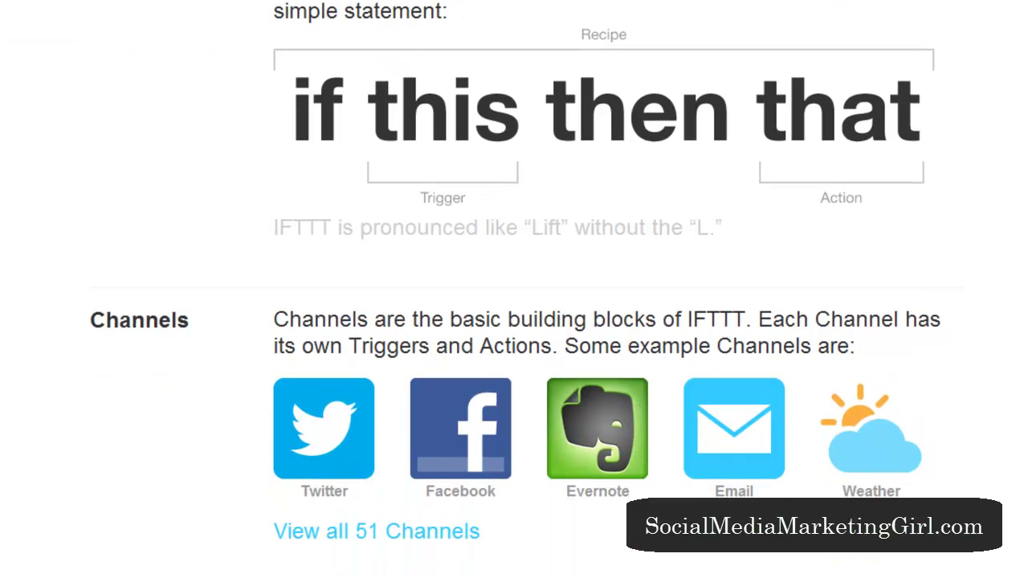
pyautogui.scroll(-3, 514, 290)
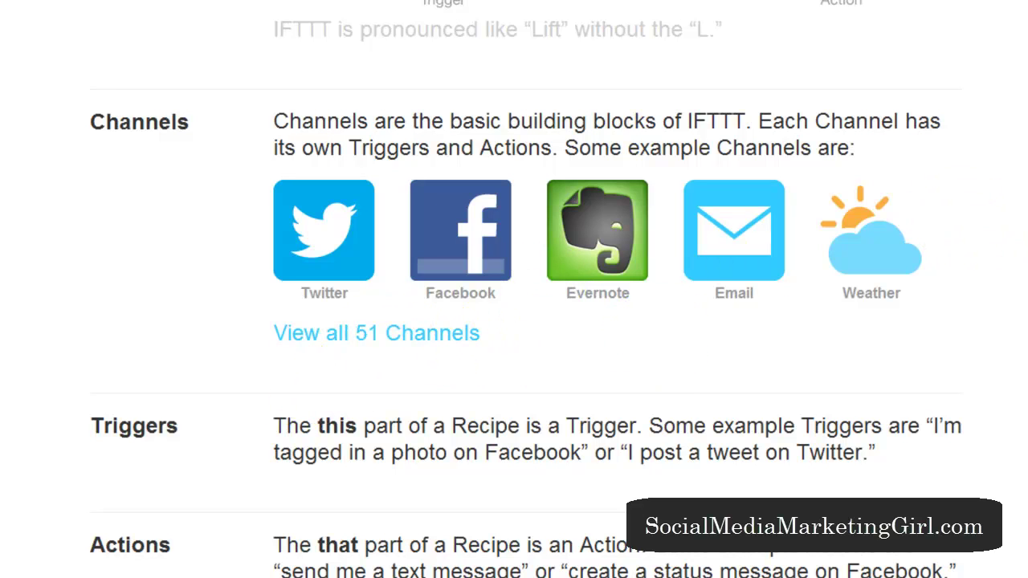
pyautogui.scroll(-3, 514, 289)
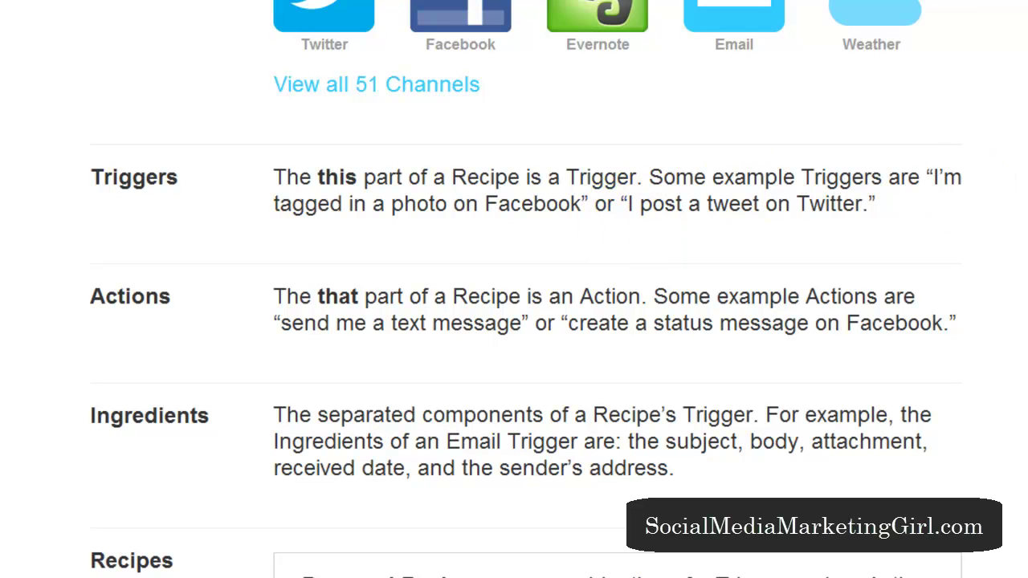
pyautogui.scroll(-2, 526, 289)
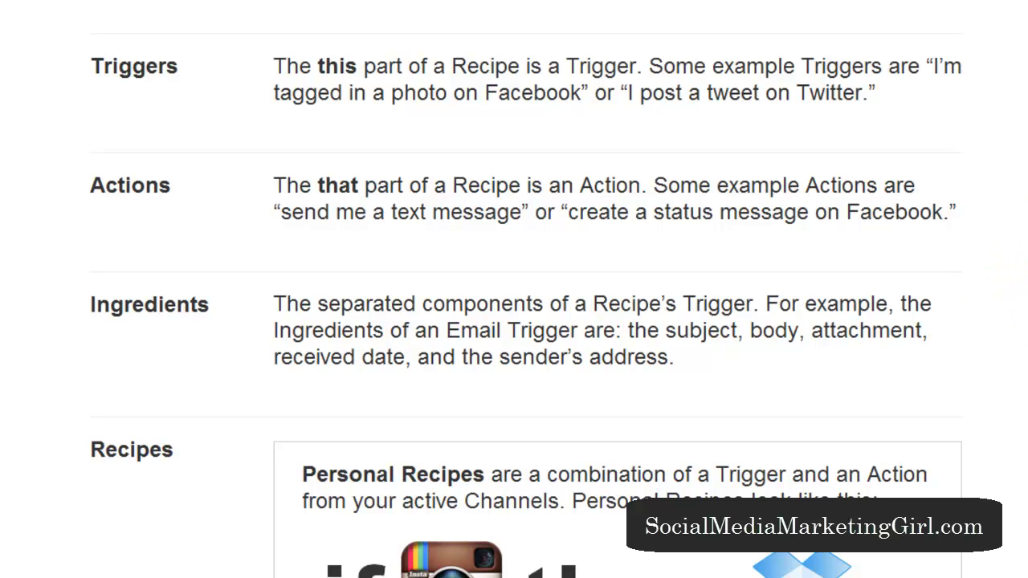
pyautogui.scroll(10, 514, 289)
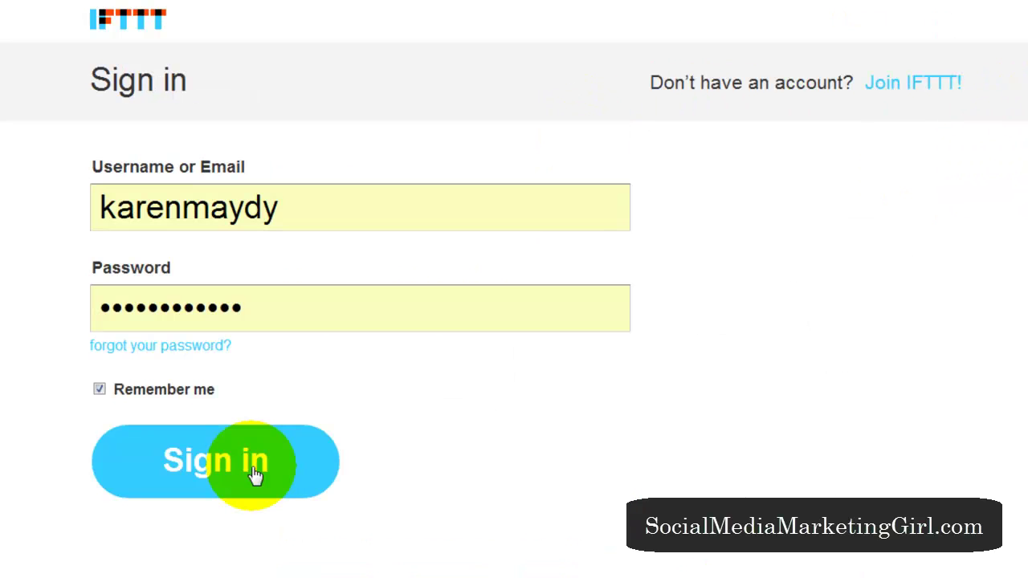
# Step: Sign in to the account and look over the existing YouTube-to-Facebook recipe in My Recipes
pyautogui.click(256, 474)
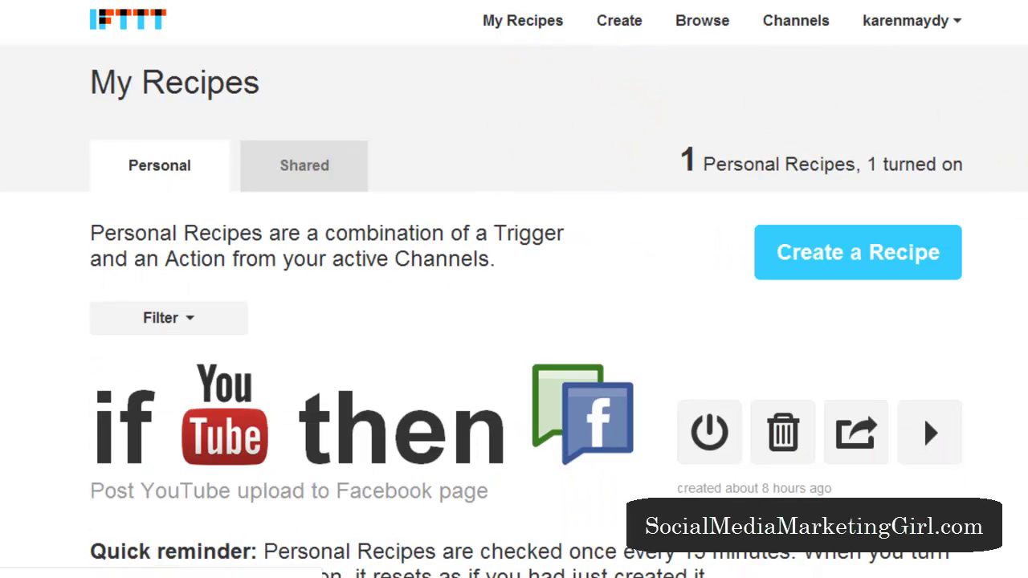
pyautogui.scroll(-3, 514, 289)
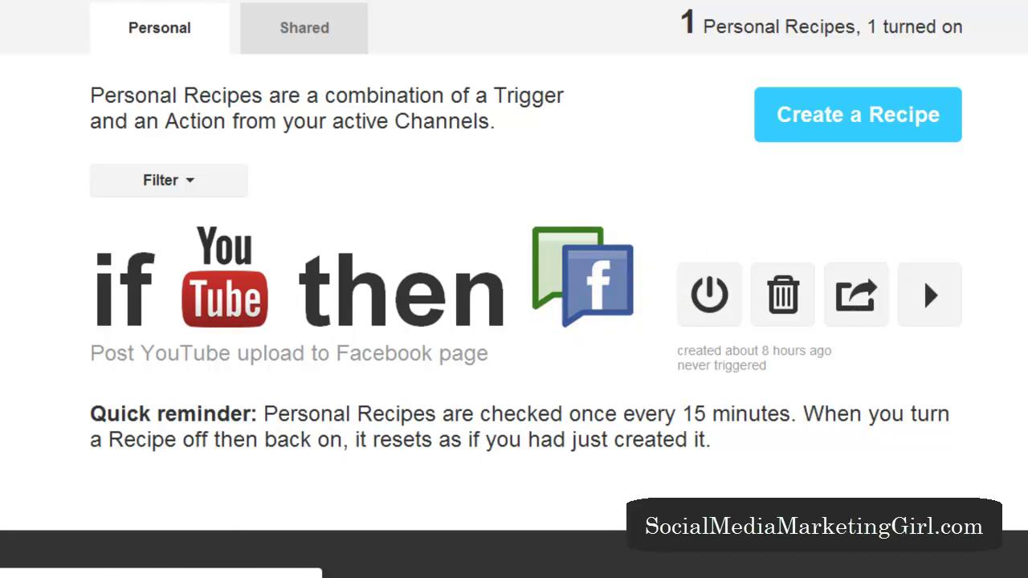
pyautogui.scroll(3, 514, 289)
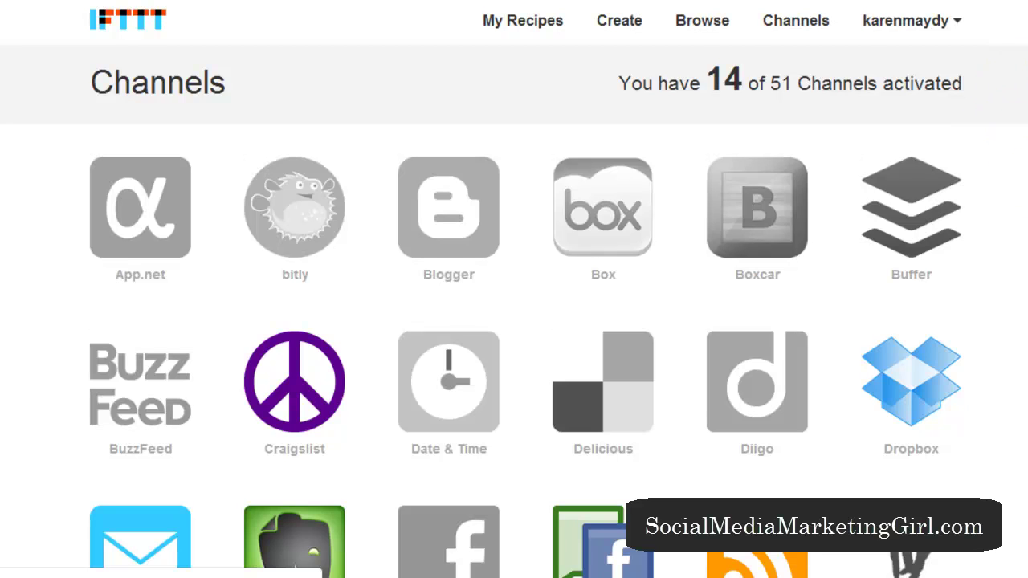
pyautogui.scroll(-1, 514, 289)
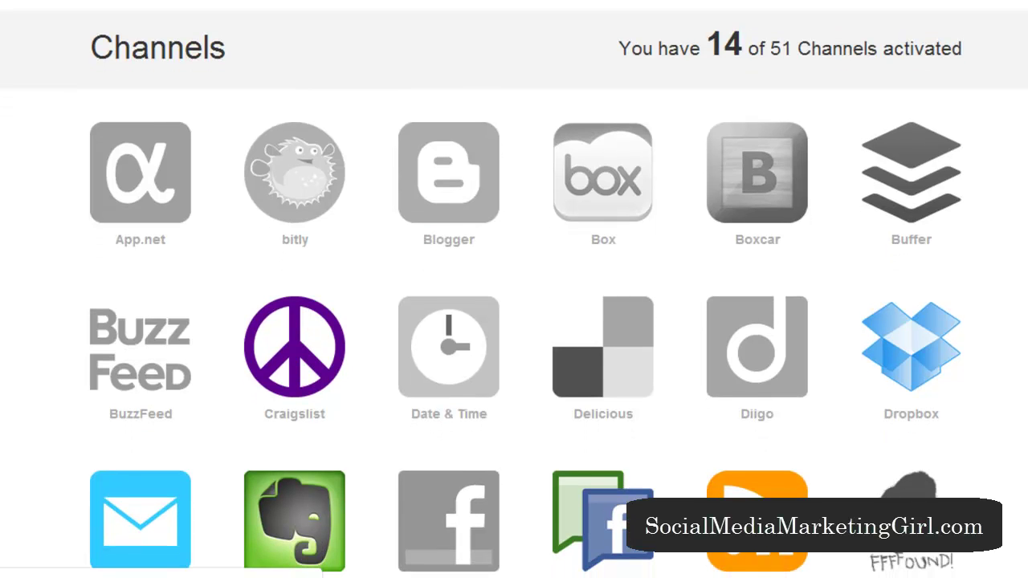
pyautogui.scroll(-1, 514, 290)
pyautogui.scroll(2, 515, 290)
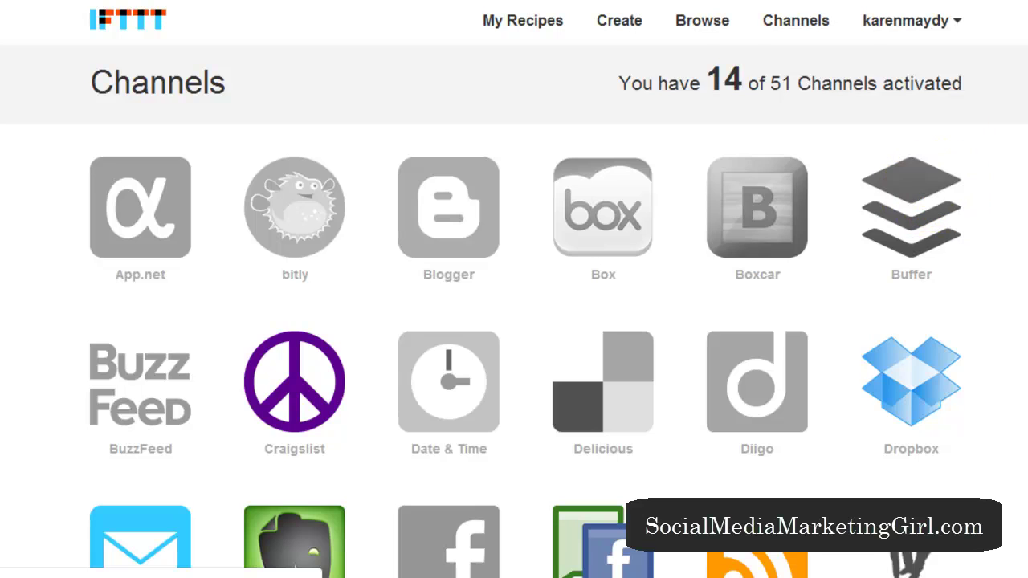
pyautogui.scroll(-3, 928, 199)
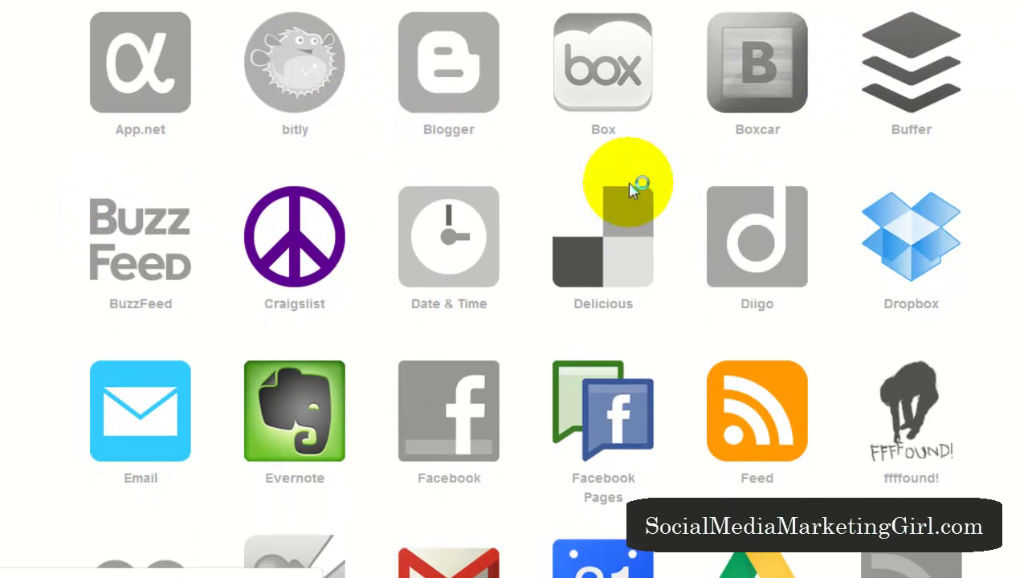
pyautogui.scroll(-4, 526, 290)
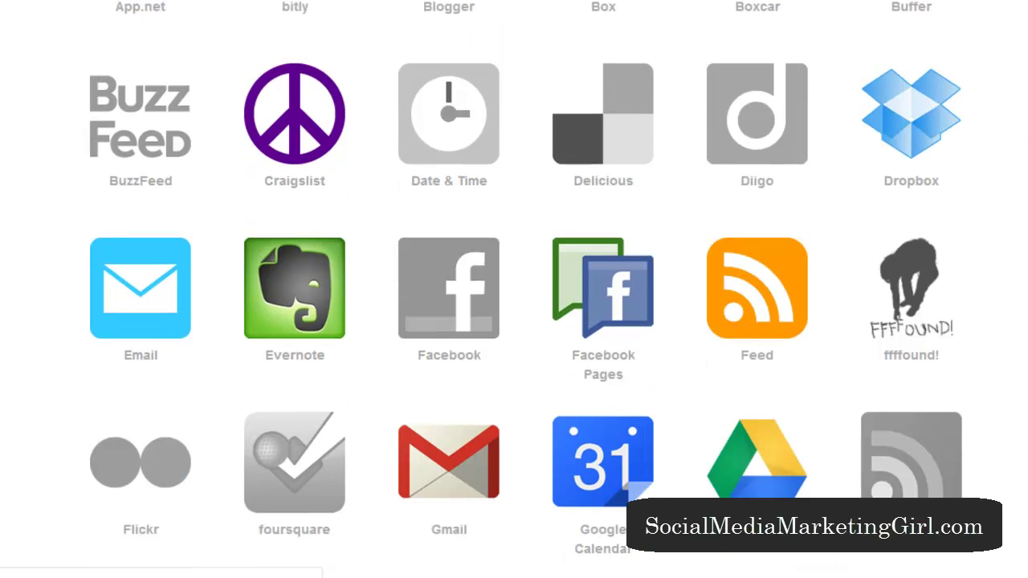
pyautogui.scroll(1, 527, 297)
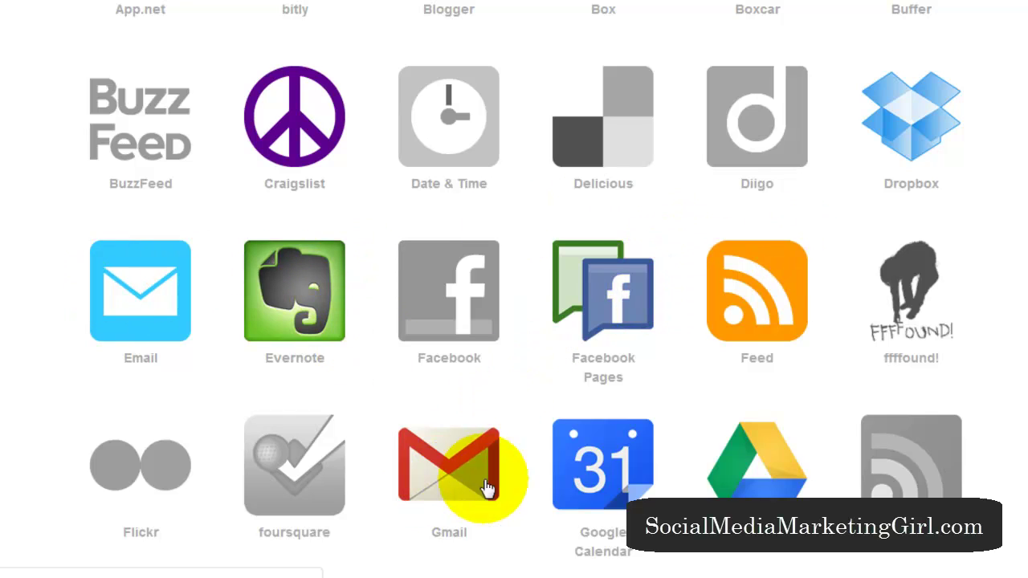
pyautogui.scroll(-6, 937, 344)
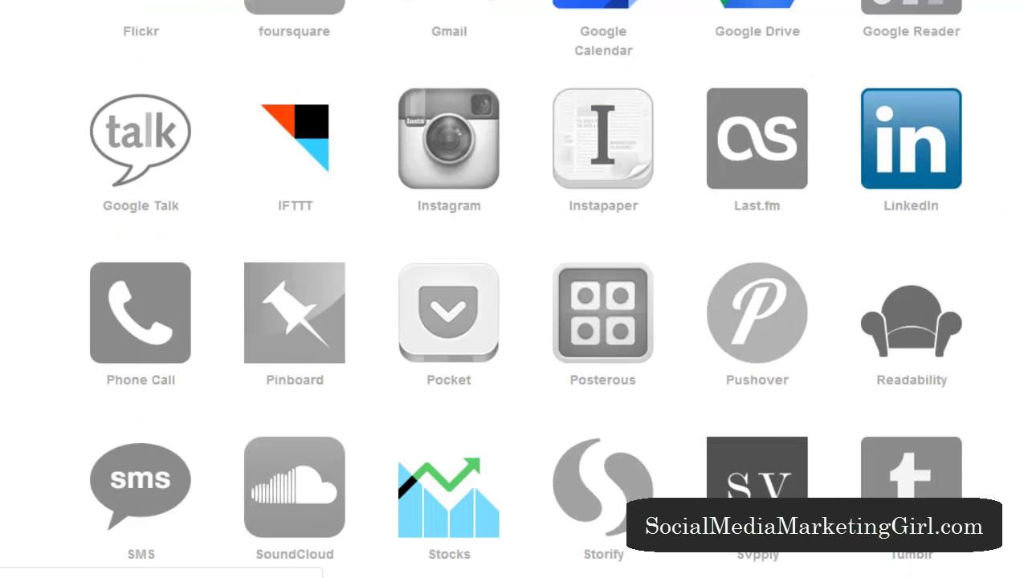
pyautogui.scroll(-3, 525, 290)
pyautogui.scroll(-2, 525, 289)
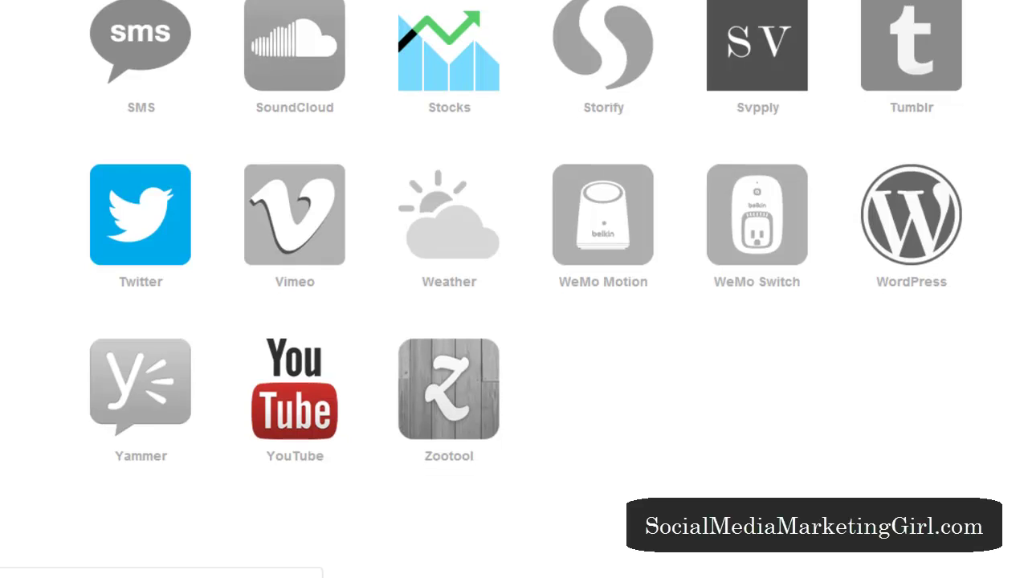
pyautogui.scroll(1, 526, 233)
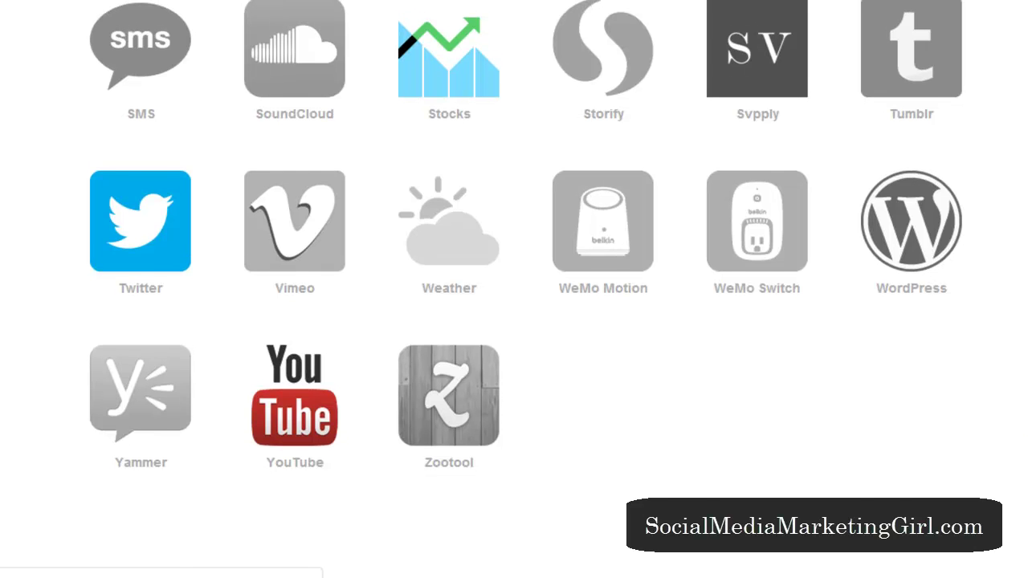
pyautogui.scroll(15, 526, 290)
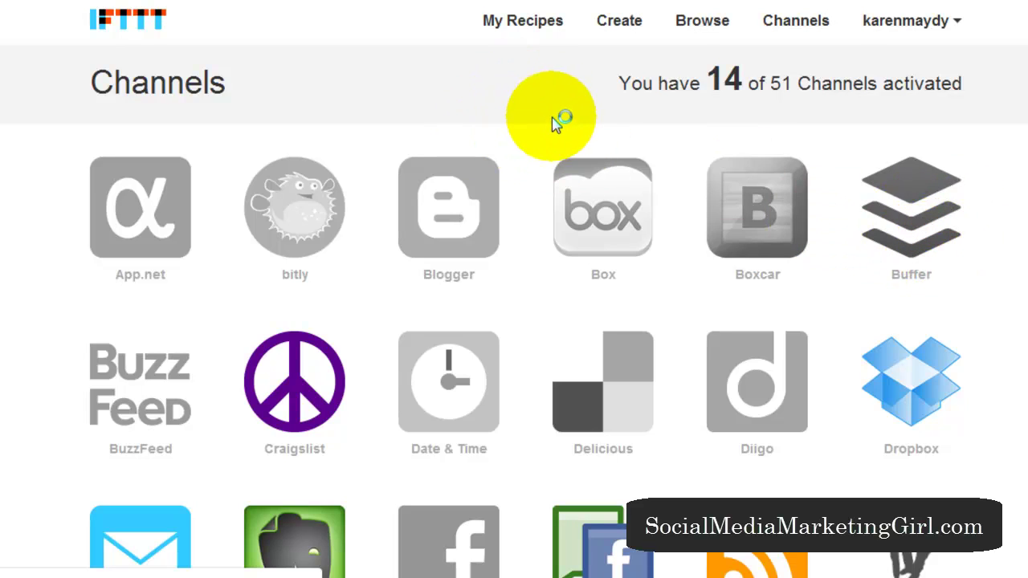
# Step: Start a new recipe and scroll the Choose Trigger Channel grid down to YouTube
pyautogui.click(612, 29)
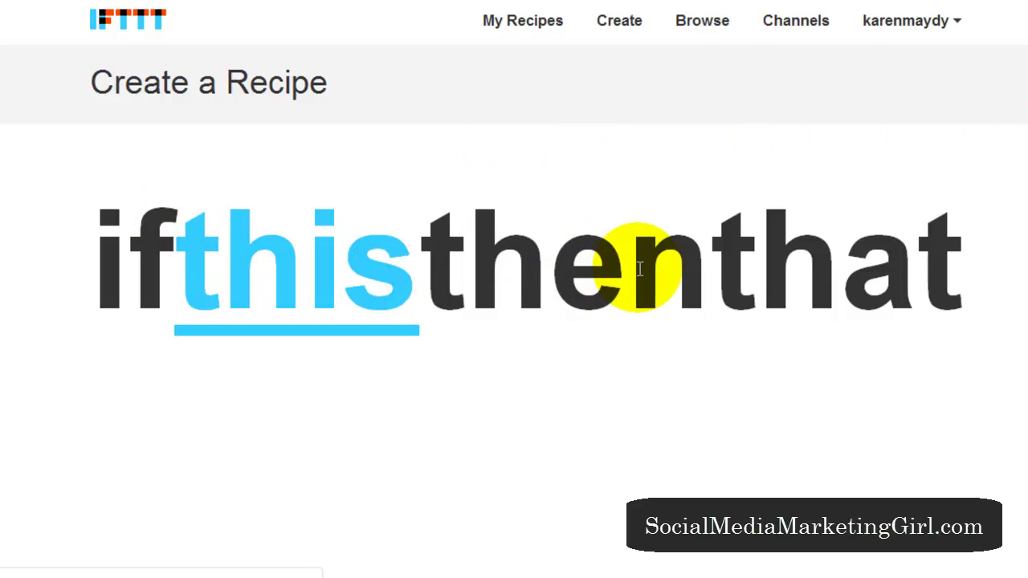
pyautogui.click(358, 203)
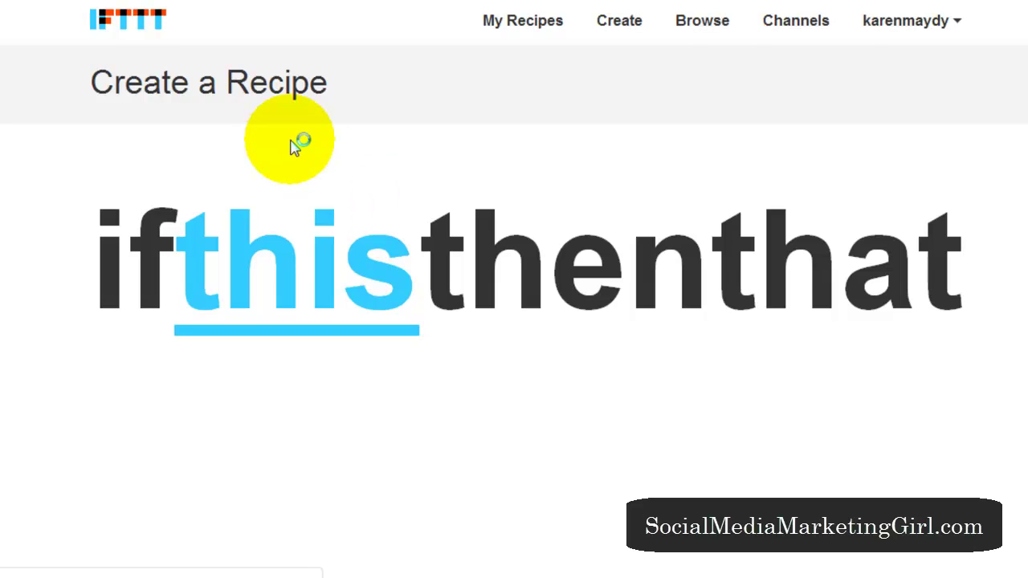
pyautogui.click(291, 273)
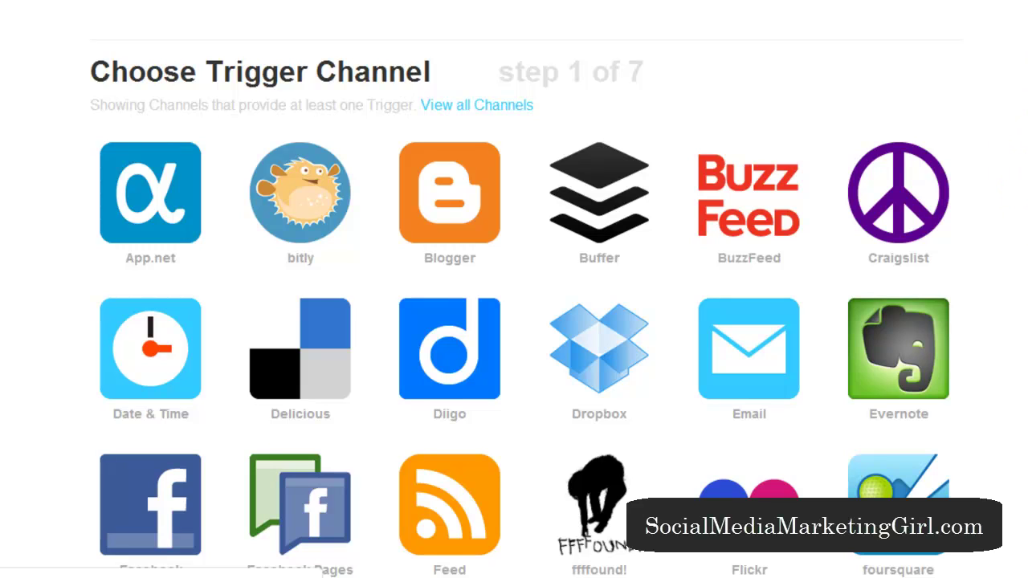
pyautogui.scroll(-3, 514, 321)
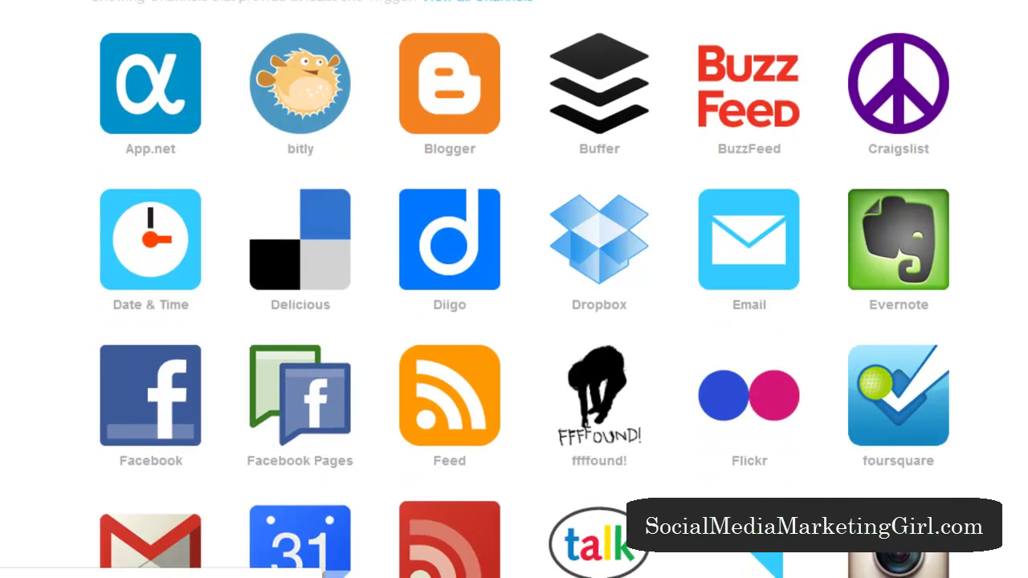
pyautogui.scroll(-5, 514, 322)
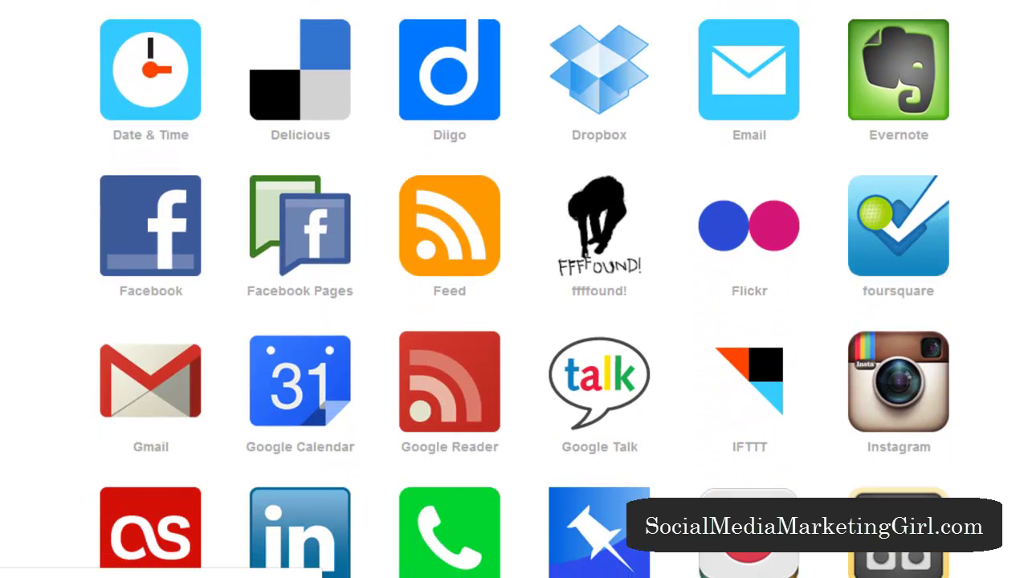
pyautogui.scroll(-6, 514, 321)
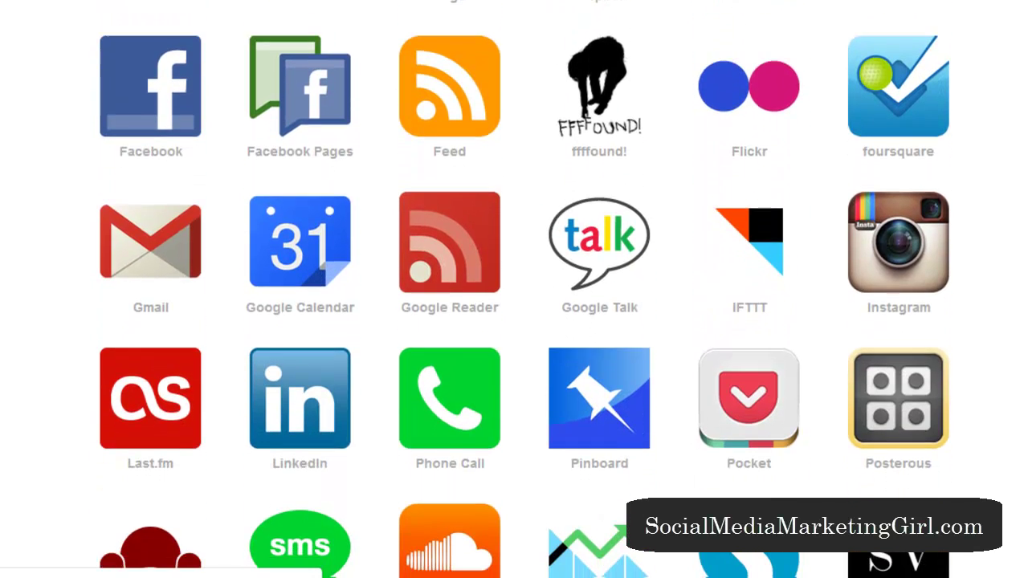
pyautogui.scroll(-9, 515, 321)
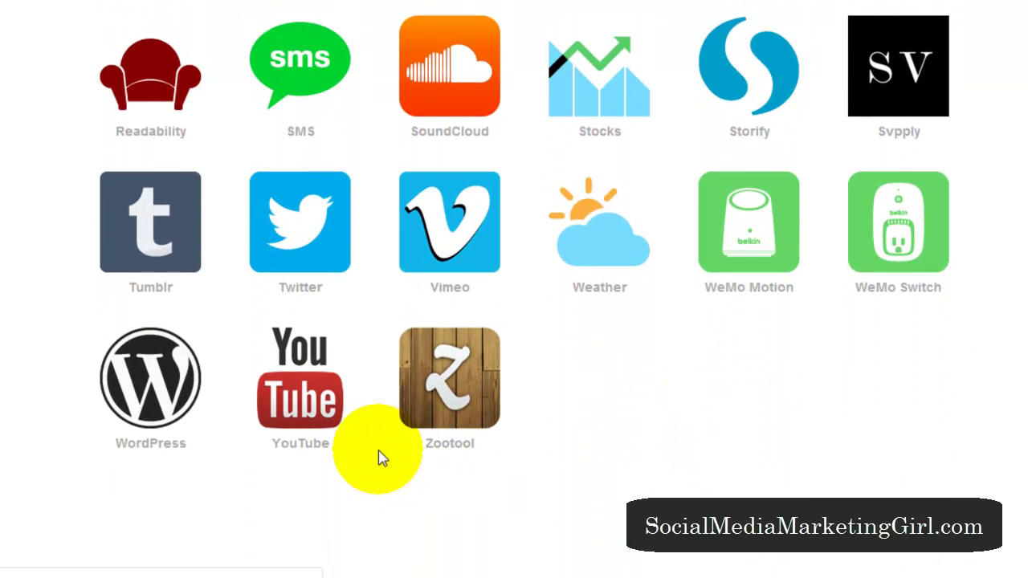
# Step: Trigger on each new public YouTube video upload and choose LinkedIn as the action channel
pyautogui.click(298, 384)
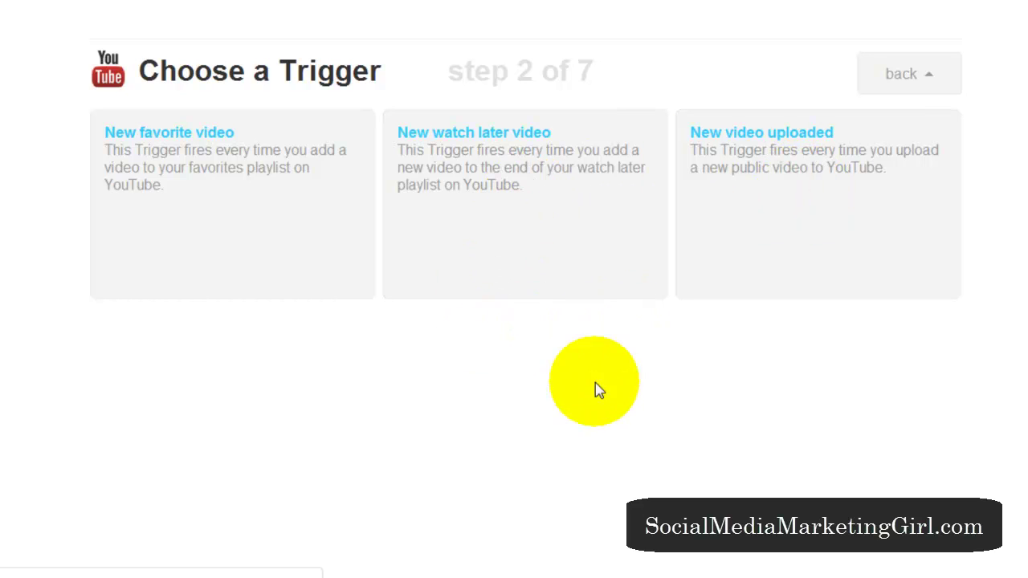
pyautogui.click(780, 229)
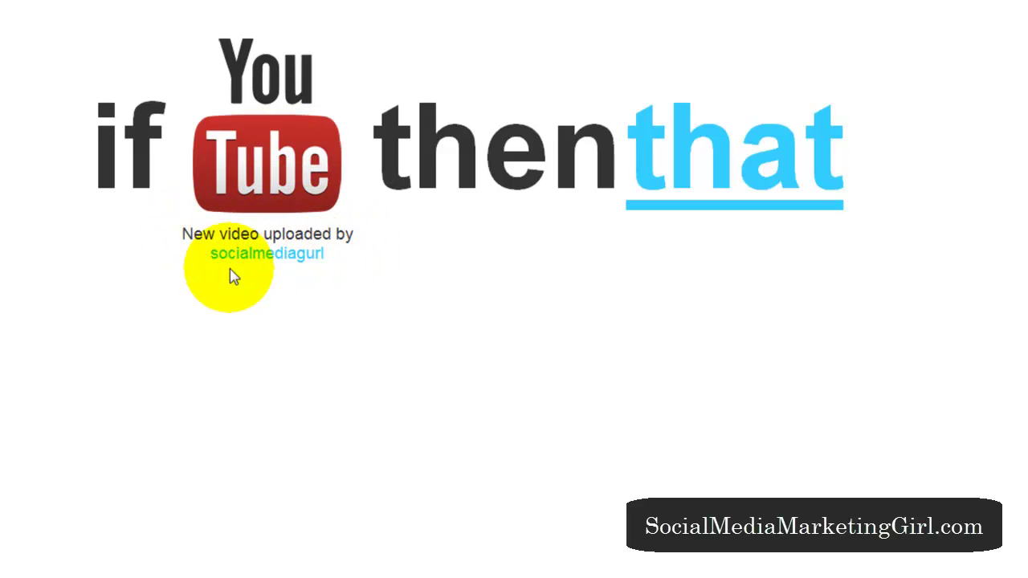
pyautogui.click(736, 162)
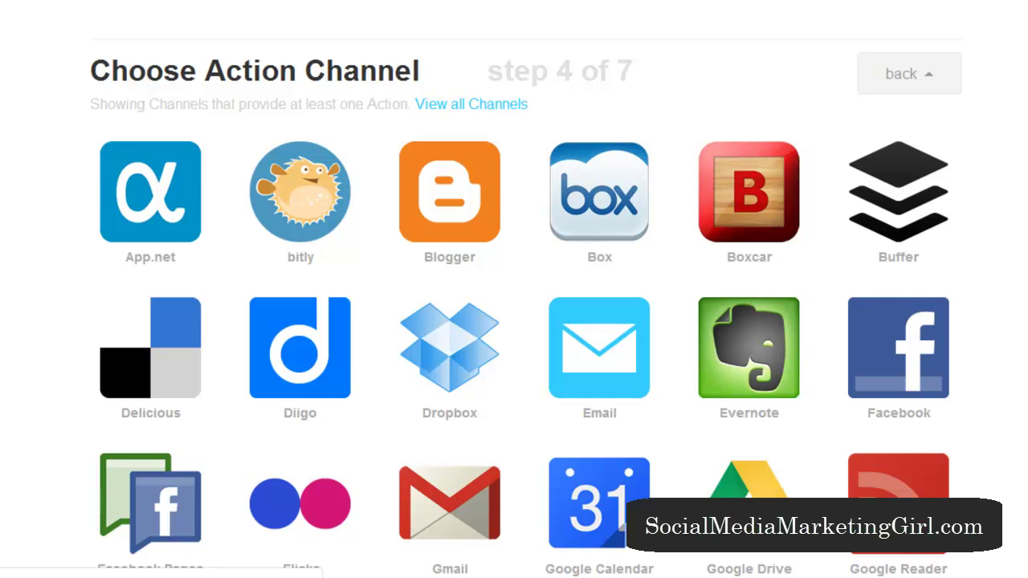
pyautogui.scroll(-7, 526, 303)
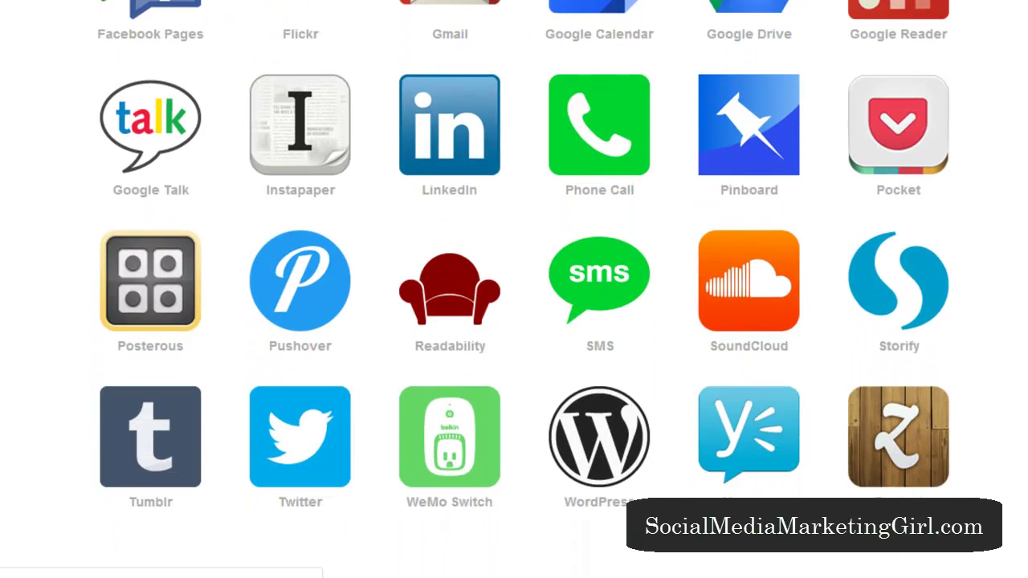
pyautogui.scroll(1, 524, 272)
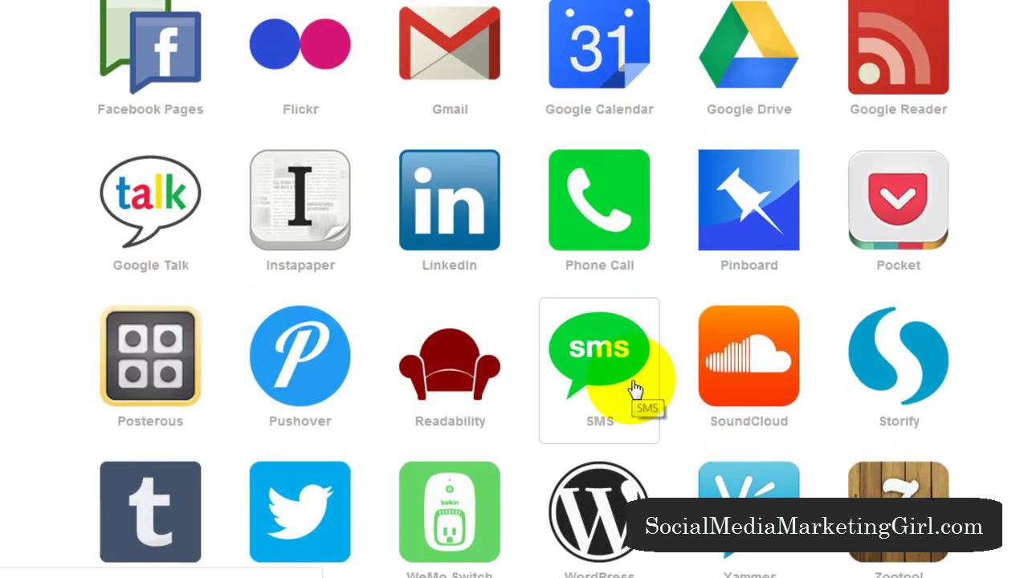
pyautogui.click(476, 207)
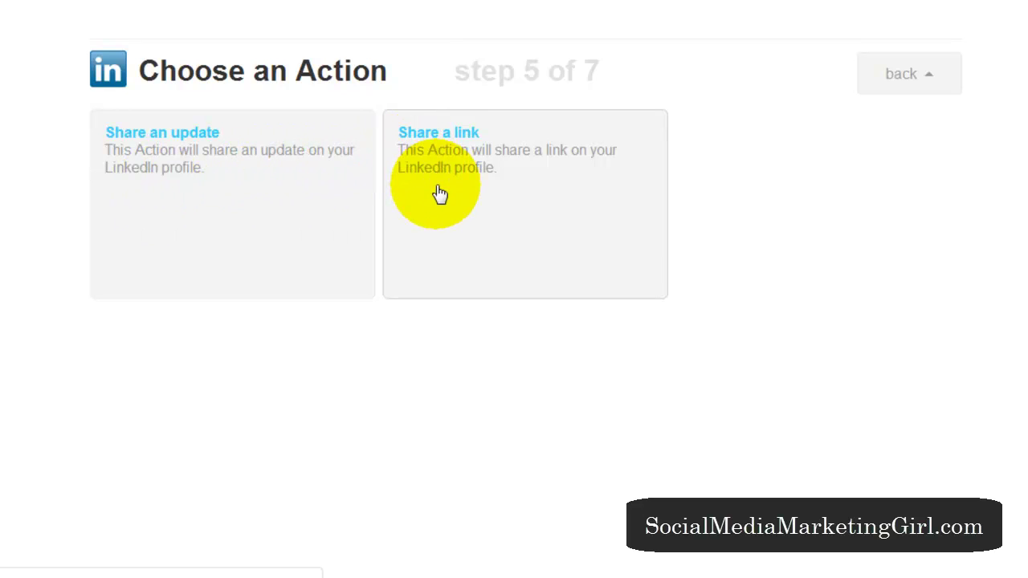
# Step: Choose LinkedIn's 'Share a link' action, prefilled with Link URL as Url and Comment as Description
pyautogui.click(523, 187)
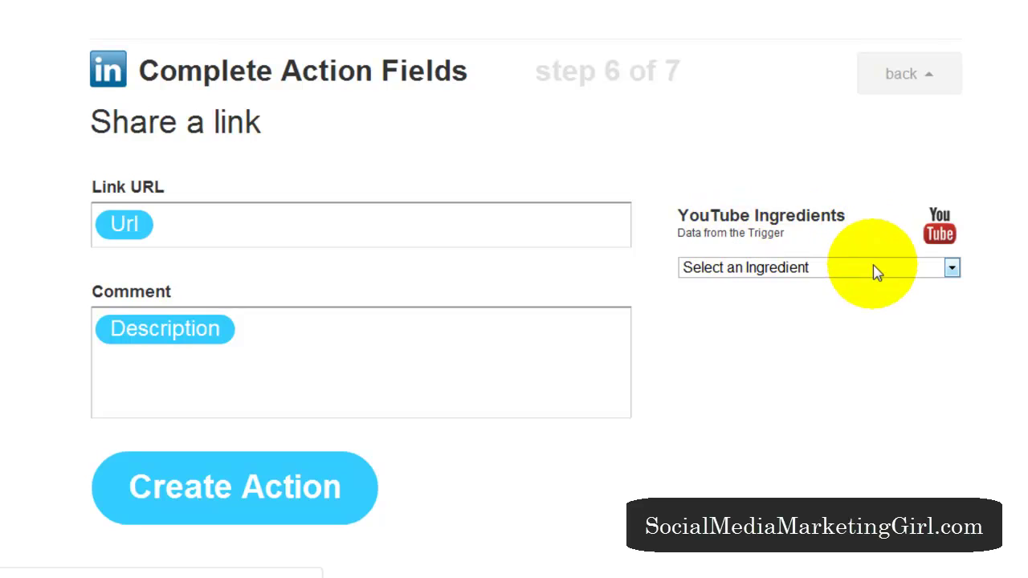
pyautogui.click(946, 270)
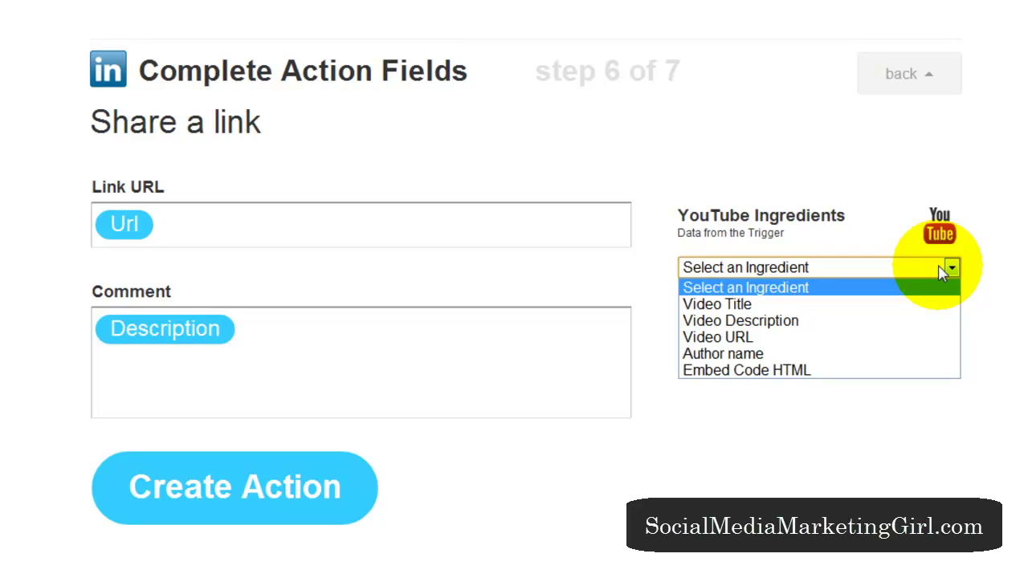
pyautogui.click(667, 137)
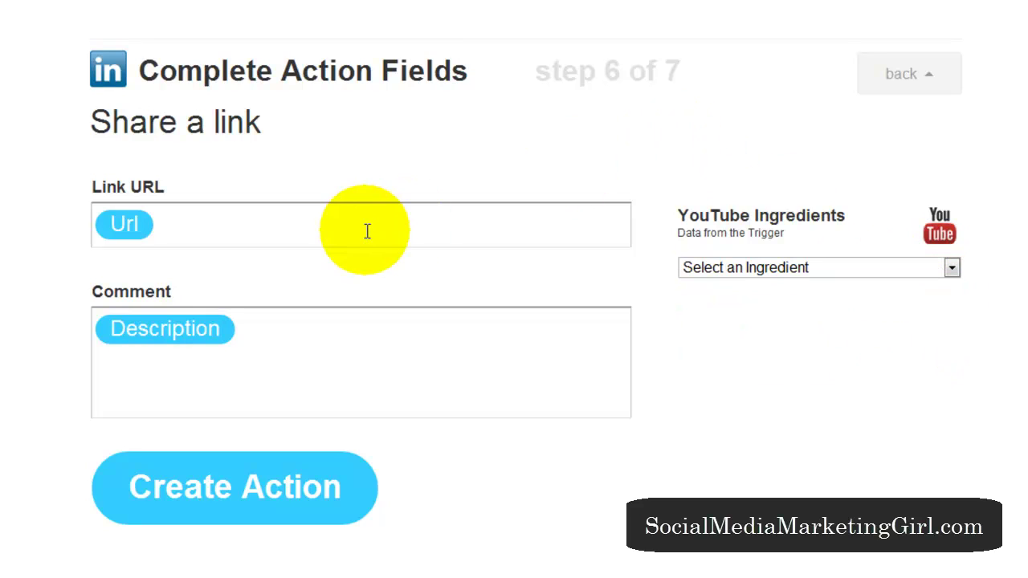
pyautogui.click(145, 225)
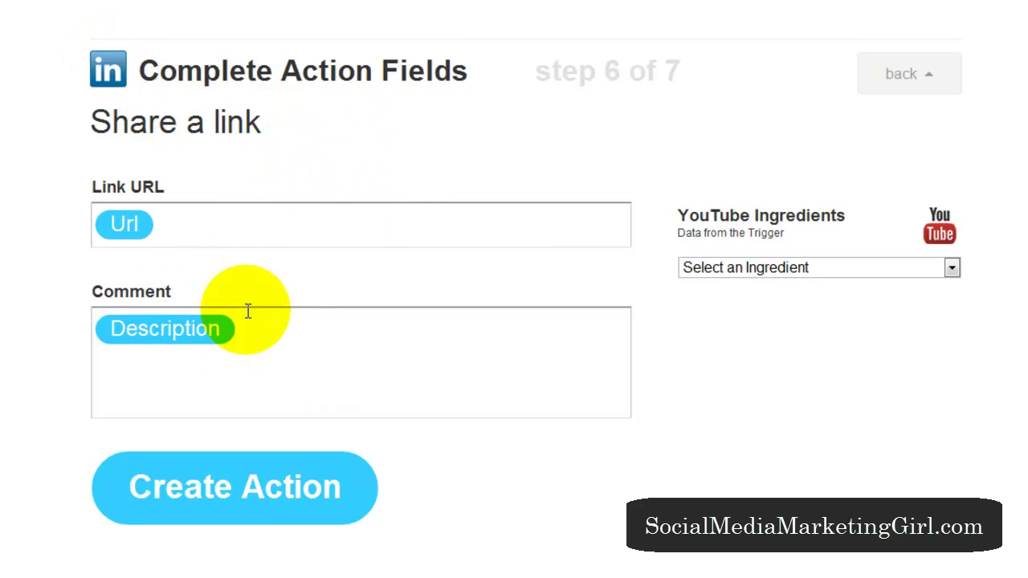
pyautogui.click(290, 342)
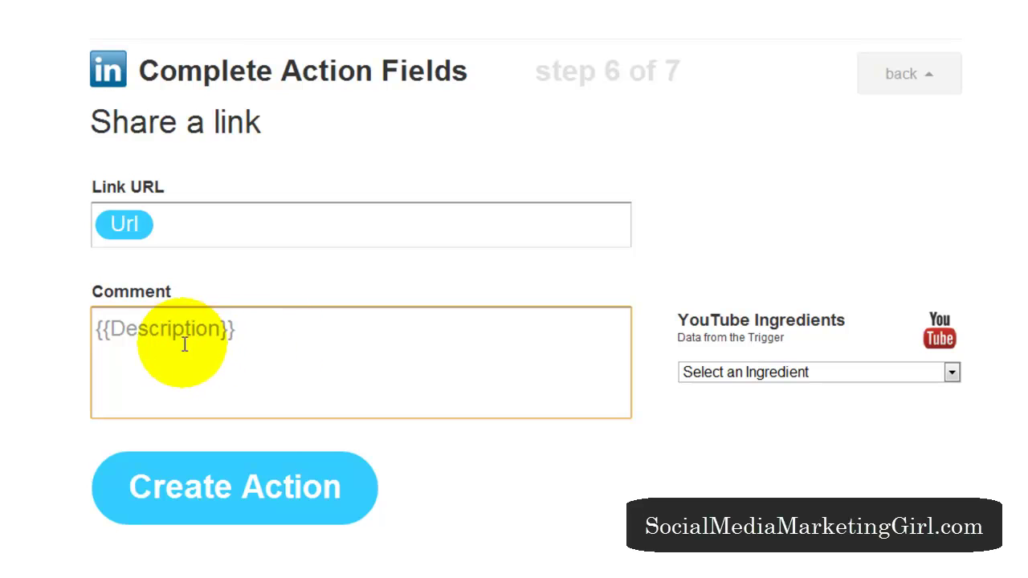
pyautogui.click(9, 334)
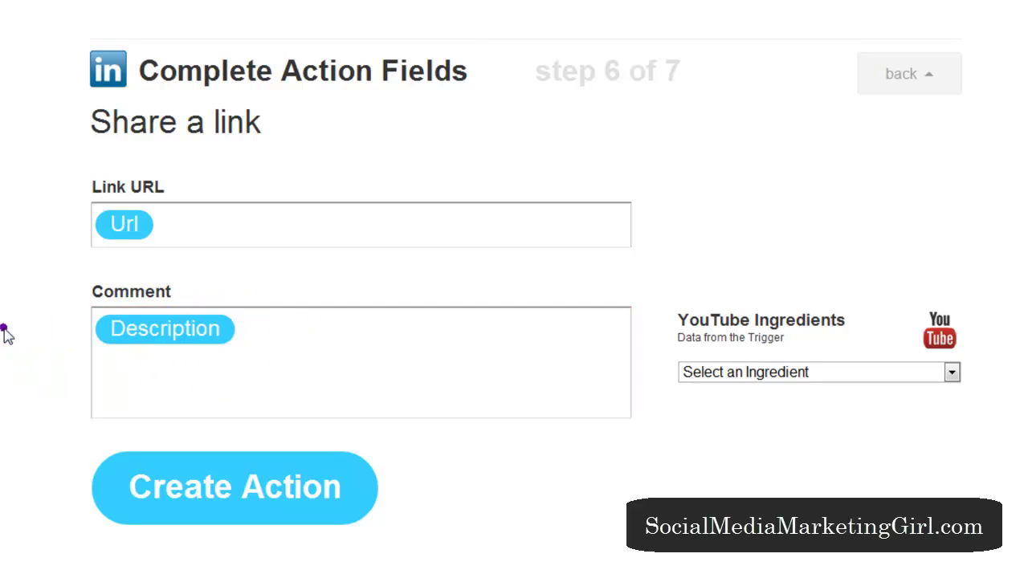
pyautogui.click(233, 223)
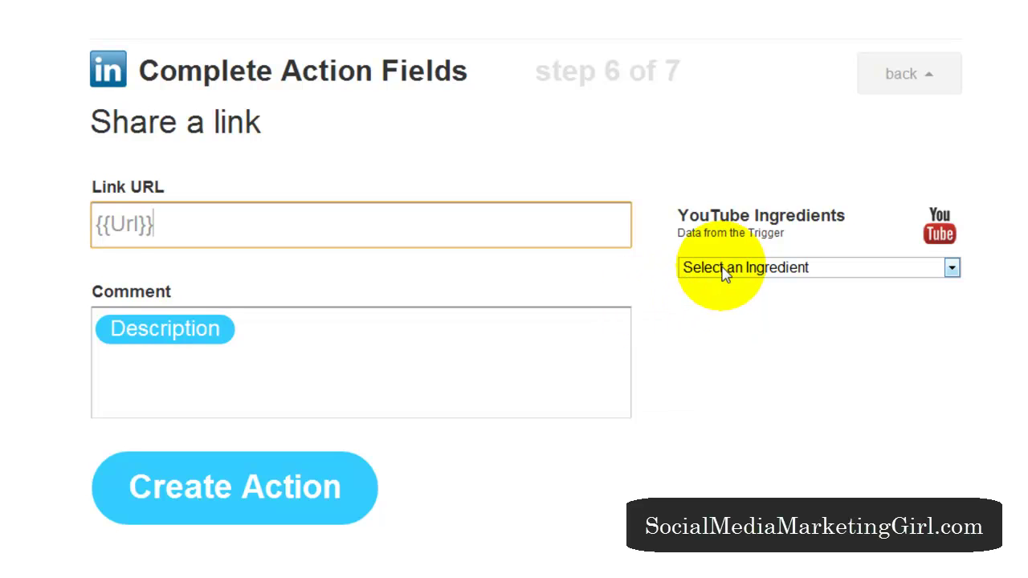
# Step: Add the YouTube Video Title ingredient to the Link URL field
pyautogui.click(690, 271)
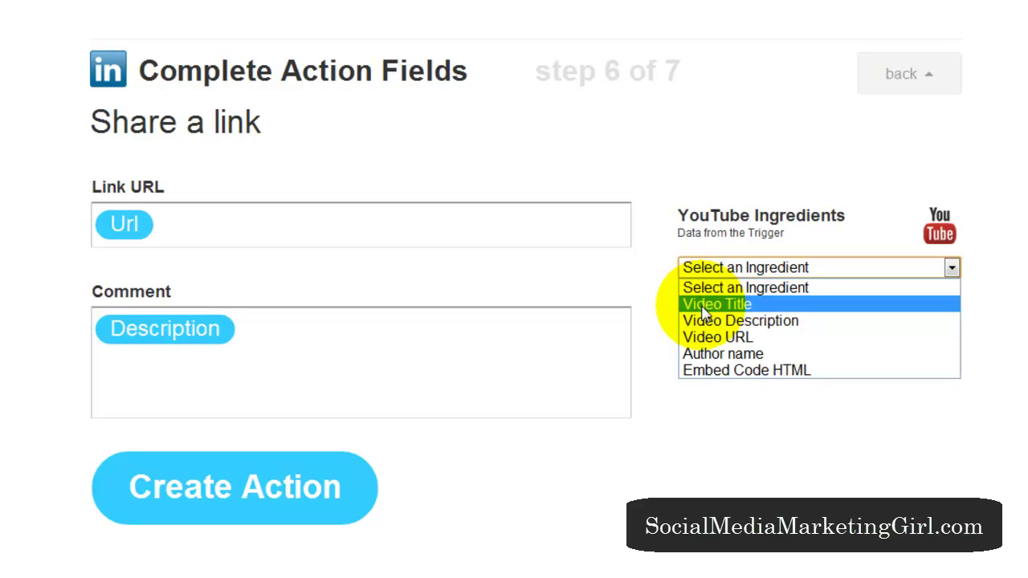
pyautogui.click(703, 309)
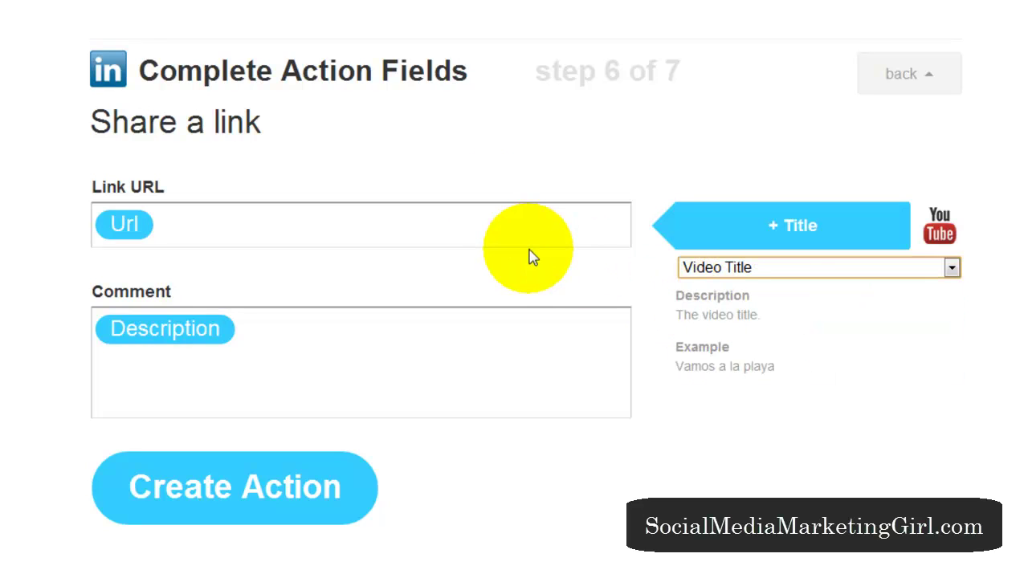
pyautogui.click(679, 225)
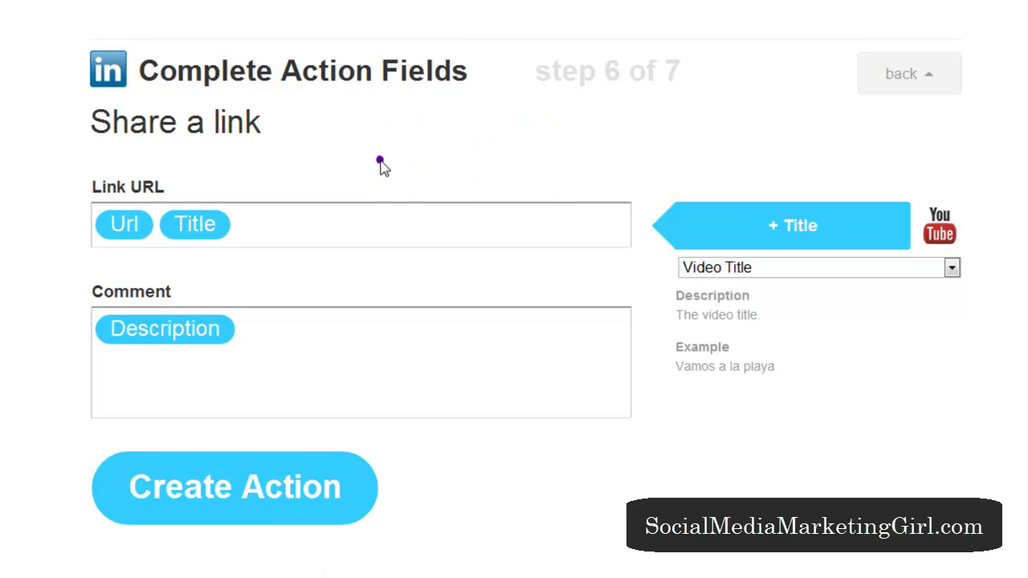
# Step: Move {{Title}} in front of {{Url}} in Link URL and save the LinkedIn action
pyautogui.click(242, 228)
pyautogui.moveTo(241, 224); pyautogui.dragTo(160, 224)
pyautogui.hotkey('ctrl', 'c')
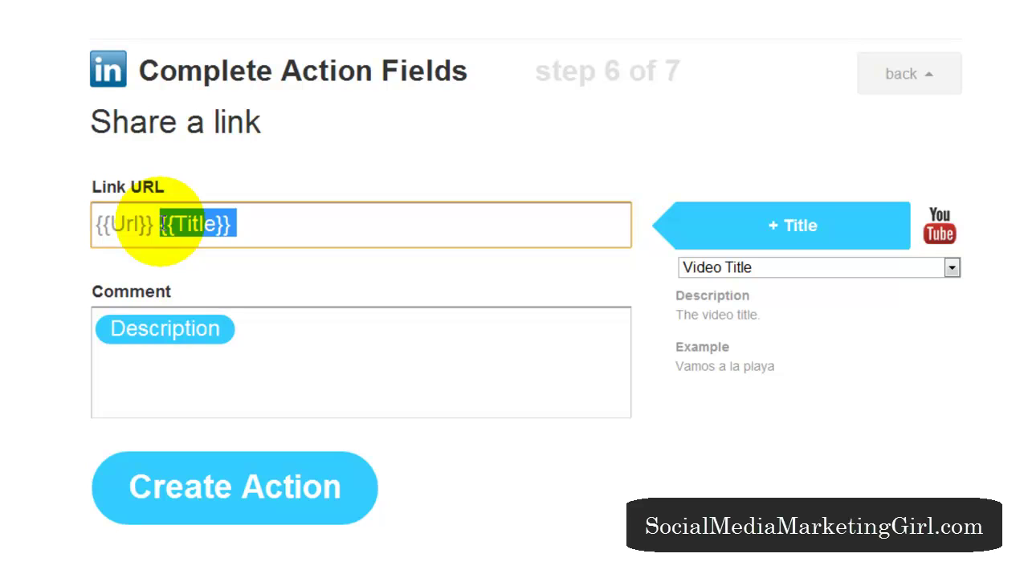
pyautogui.press('BackSpace')
pyautogui.click(95, 224)
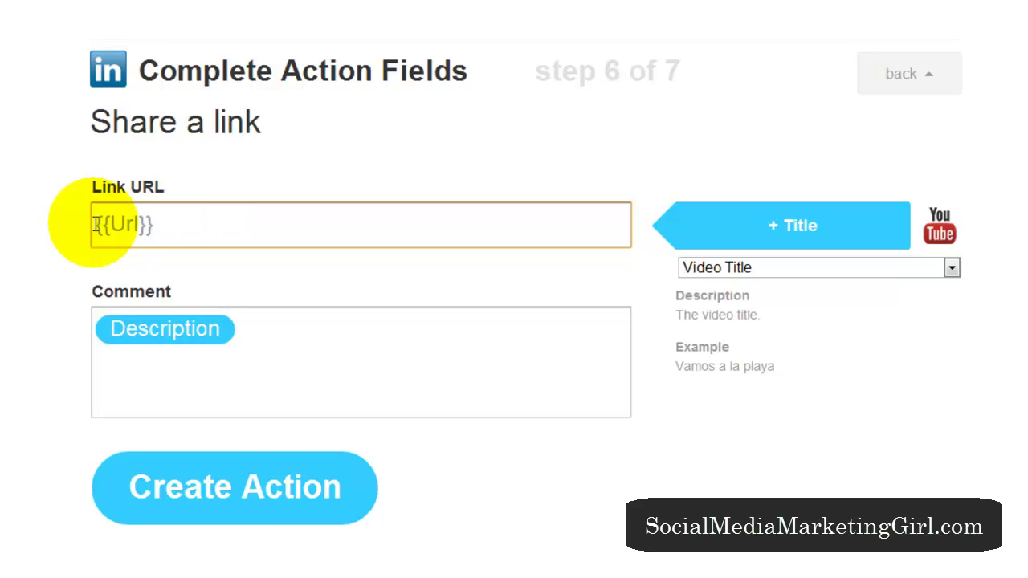
pyautogui.hotkey('ctrl', 'v')
pyautogui.click(19, 302)
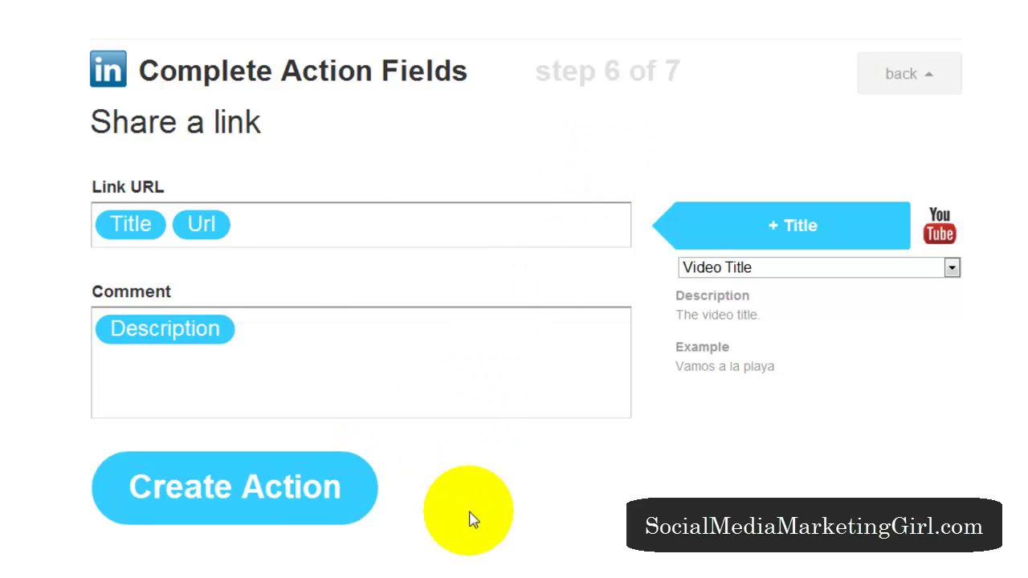
pyautogui.click(361, 502)
pyautogui.scroll(-1, 515, 321)
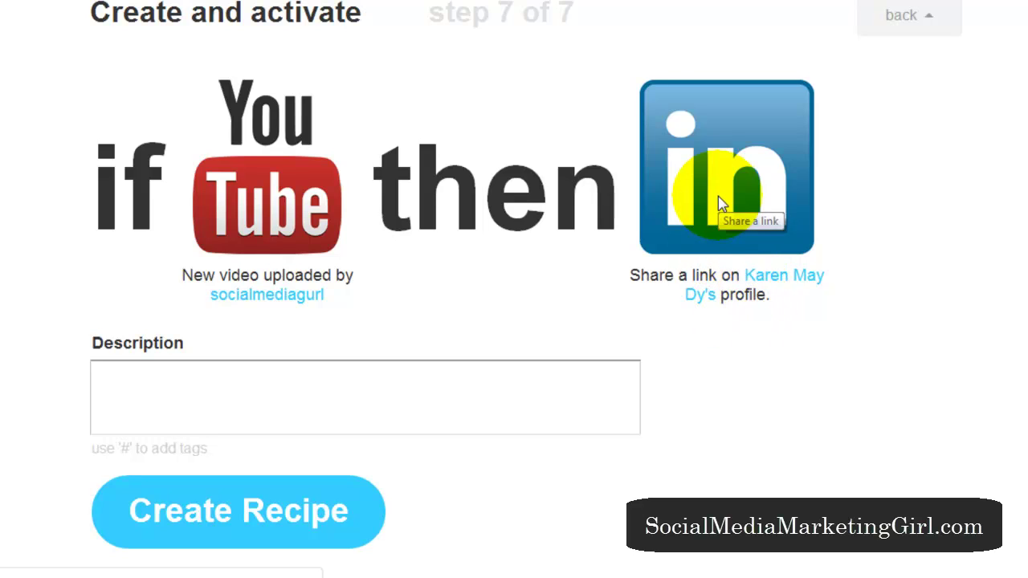
# Step: Leave the recipe description empty and create the YouTube-to-LinkedIn recipe
pyautogui.click(386, 371)
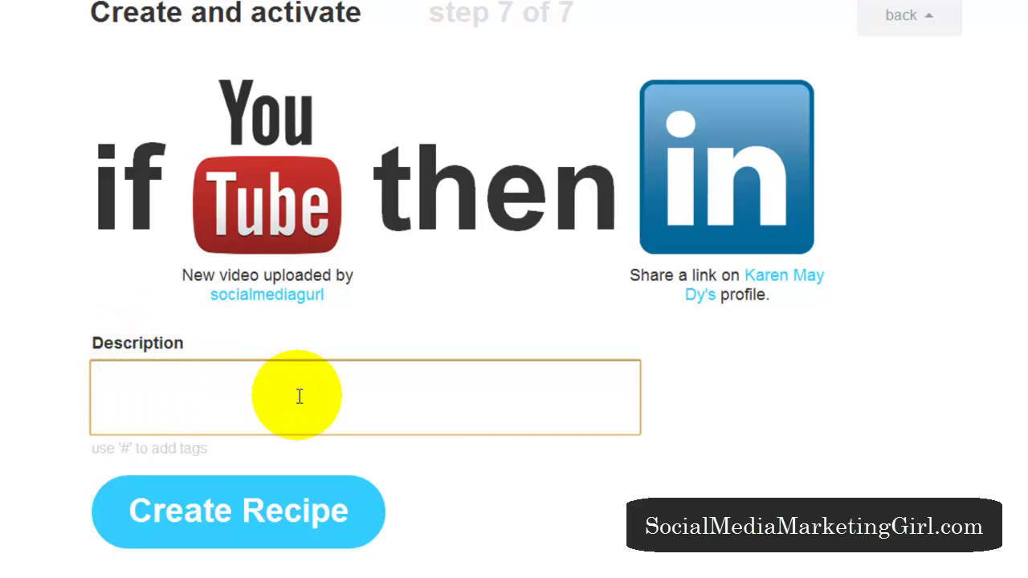
pyautogui.click(42, 440)
pyautogui.click(191, 506)
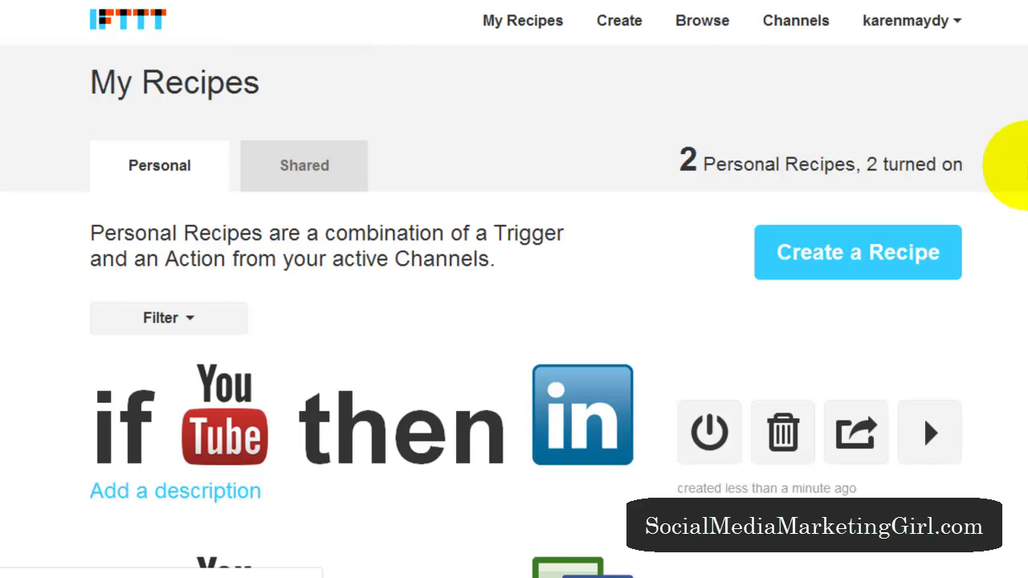
# Step: Scroll through the two personal recipes, then go to the Browse Recipes page
pyautogui.scroll(-3, 1016, 164)
pyautogui.scroll(-1, 514, 261)
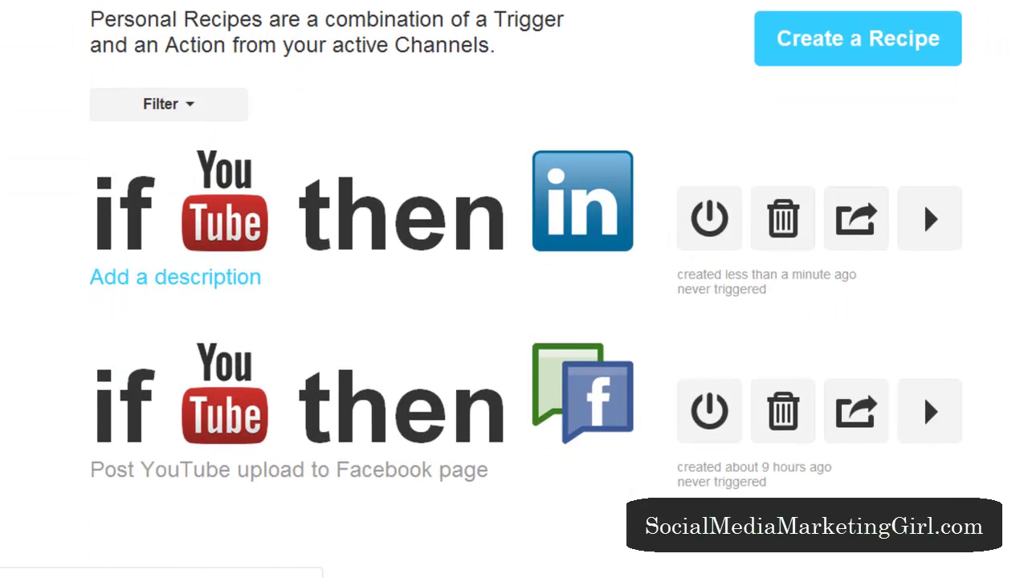
pyautogui.scroll(-1, 514, 289)
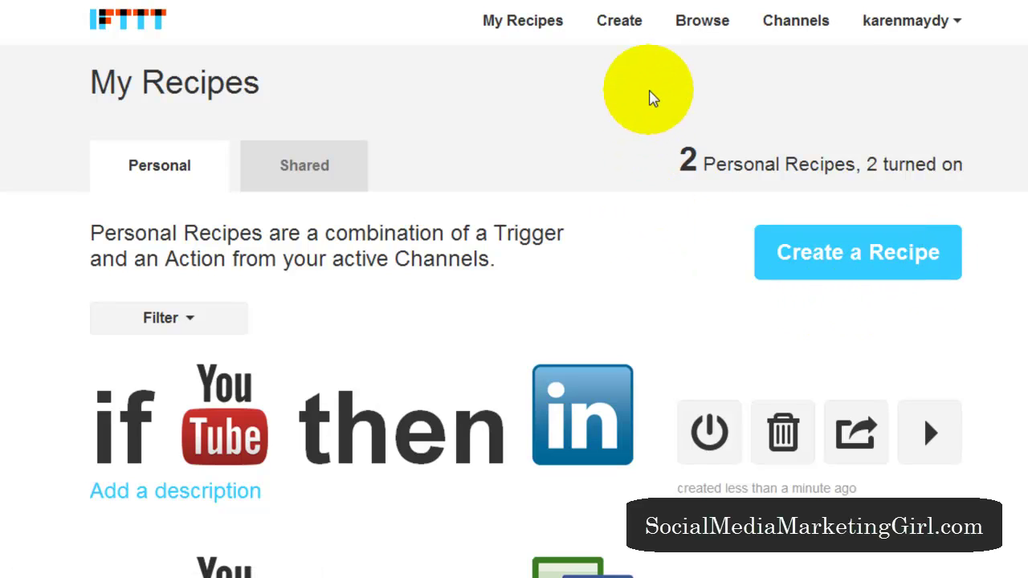
pyautogui.click(697, 30)
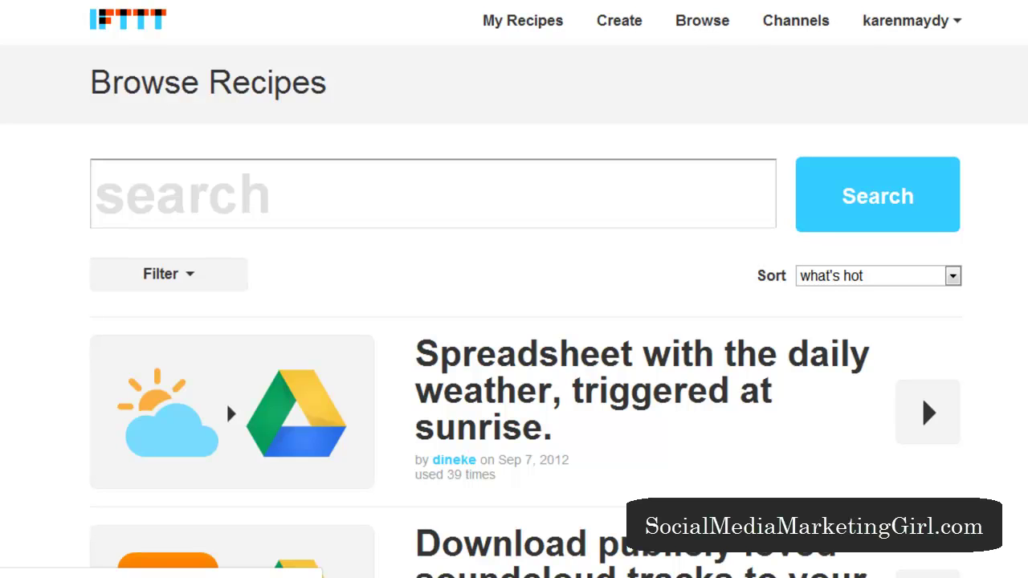
# Step: Scroll the shared recipes and open the Facebook tagged-photo to Picasa recipe (ID 48349)
pyautogui.scroll(-3, 988, 324)
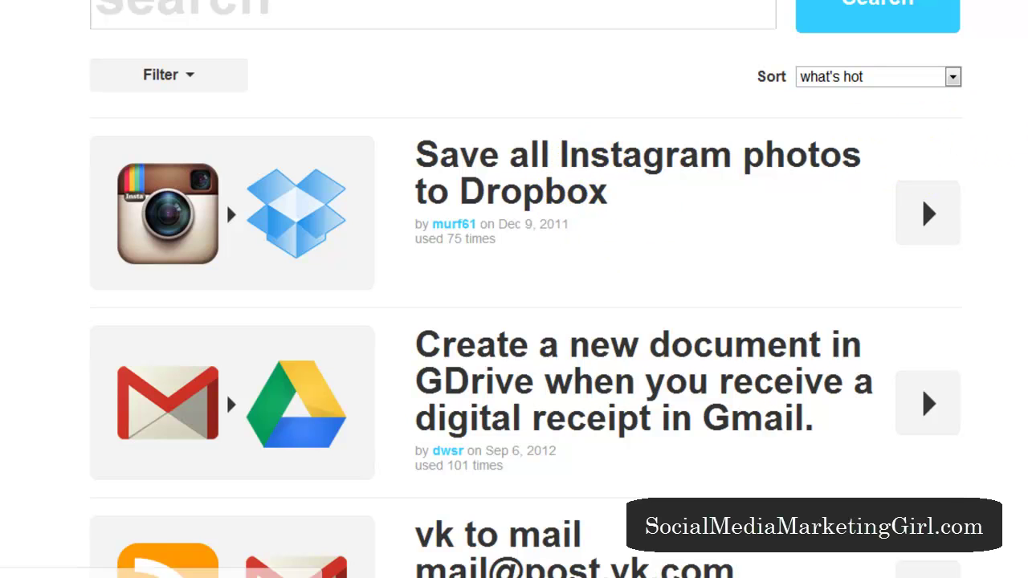
pyautogui.scroll(-5, 514, 321)
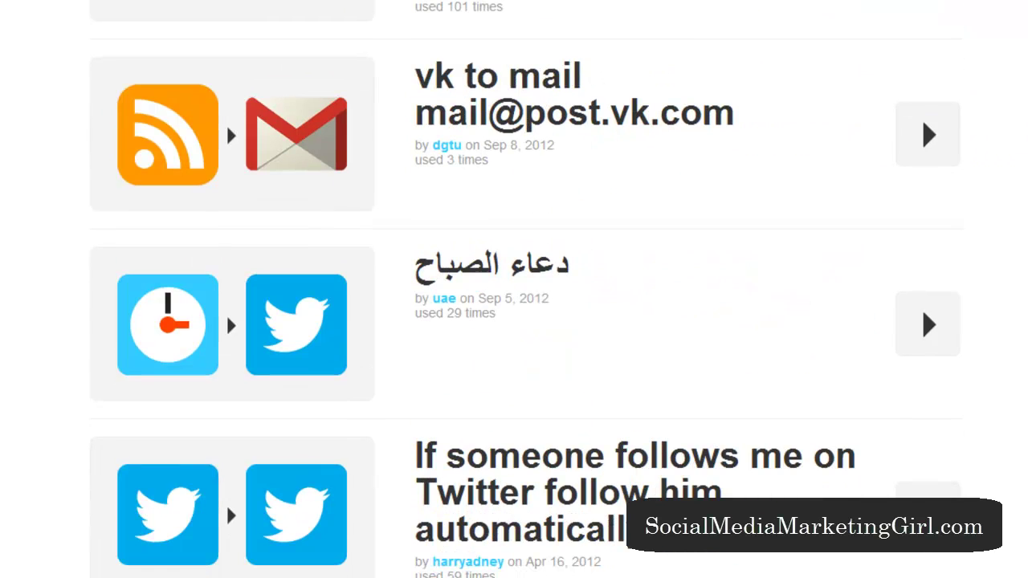
pyautogui.scroll(-2, 514, 322)
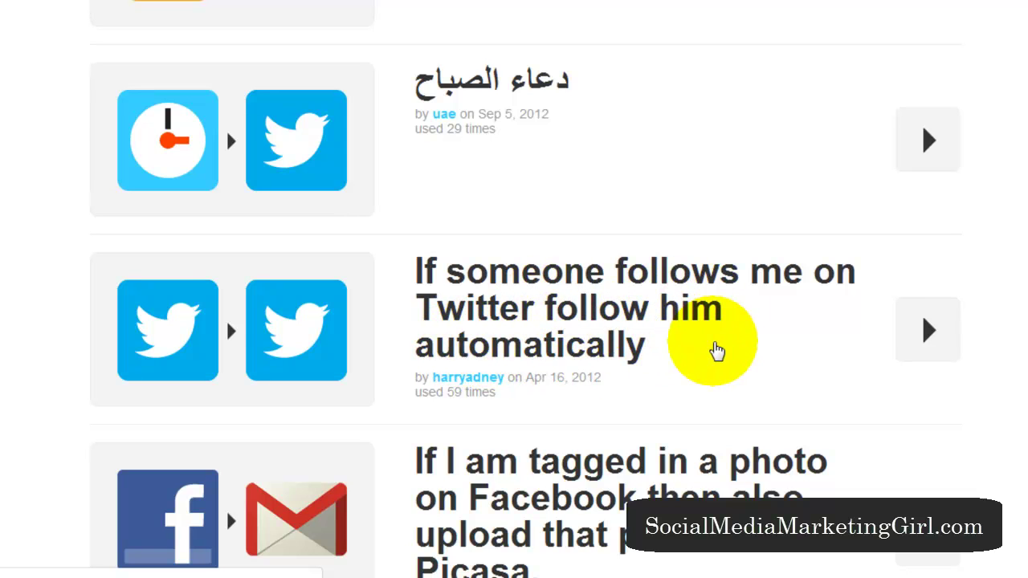
pyautogui.scroll(-2, 707, 345)
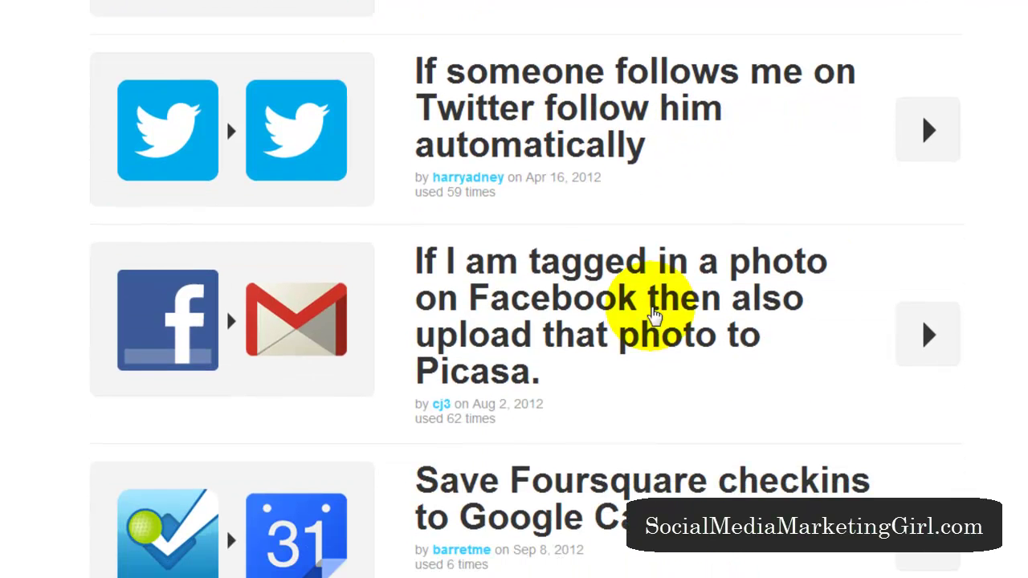
pyautogui.click(938, 351)
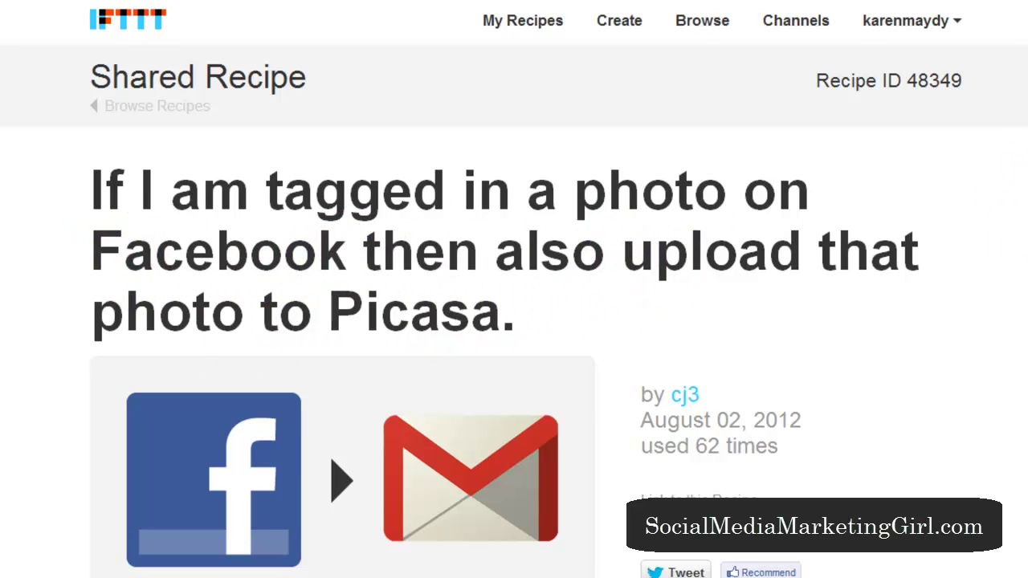
pyautogui.scroll(-2, 515, 322)
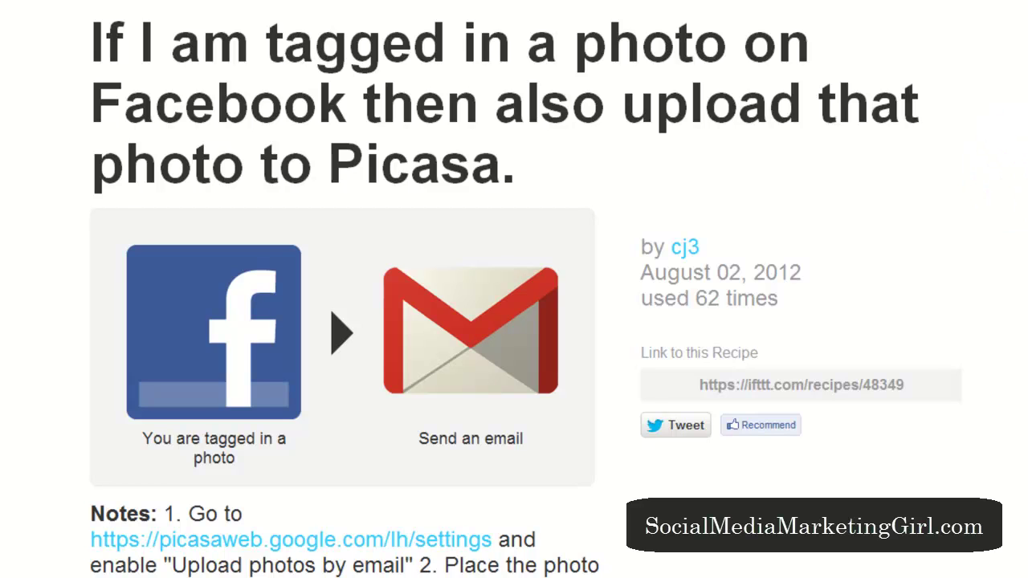
pyautogui.scroll(-3, 514, 289)
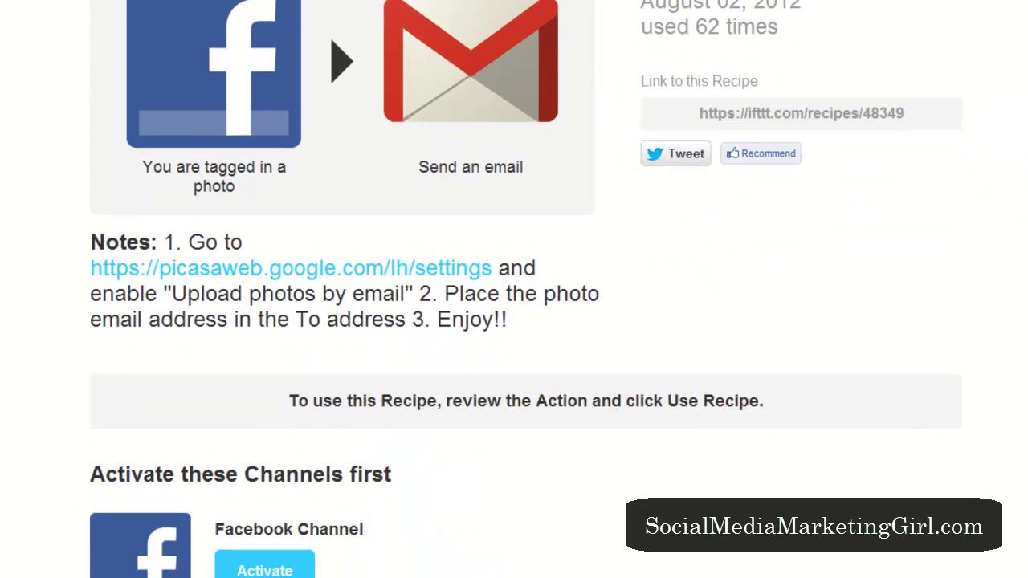
pyautogui.scroll(6, 514, 322)
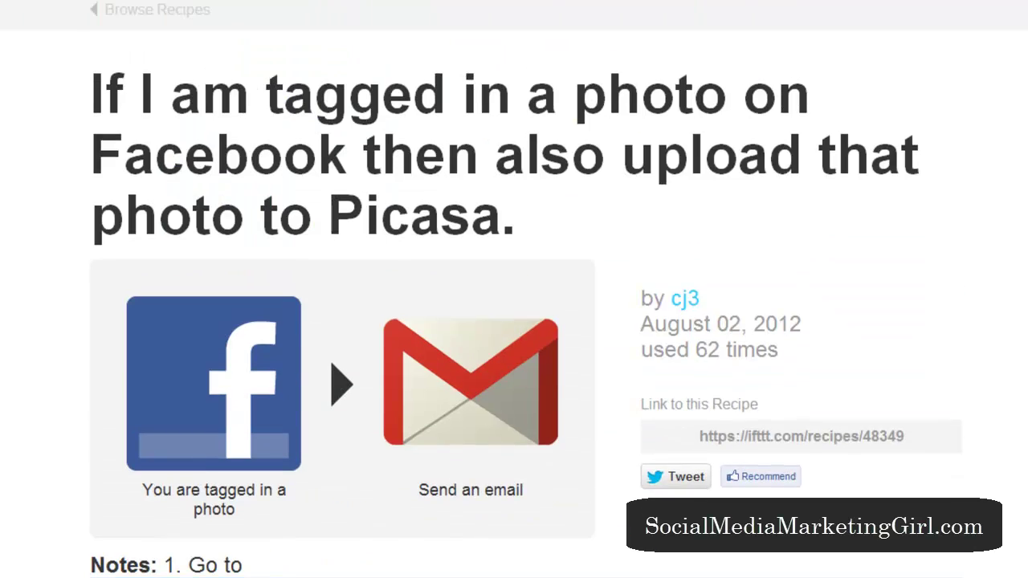